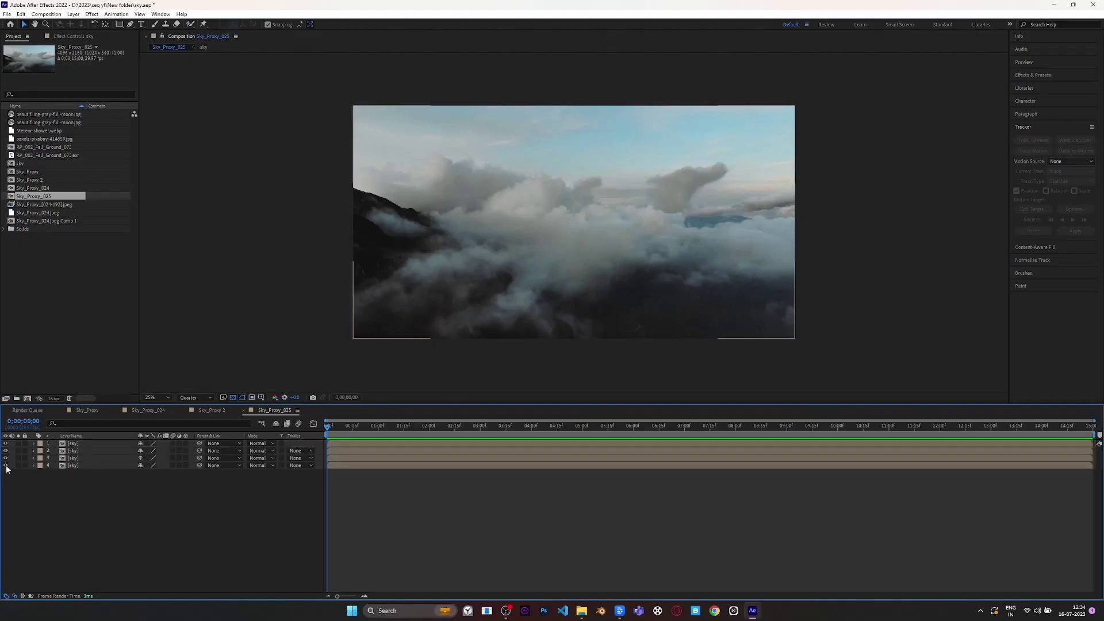
# Darken the third sky layer by lowering the top end of its Curves effect, smooth the curve and hide the layer.
pyautogui.moveTo(124, 94); pyautogui.dragTo(123, 180)
pyautogui.click(107, 202)
pyautogui.click(5, 459)
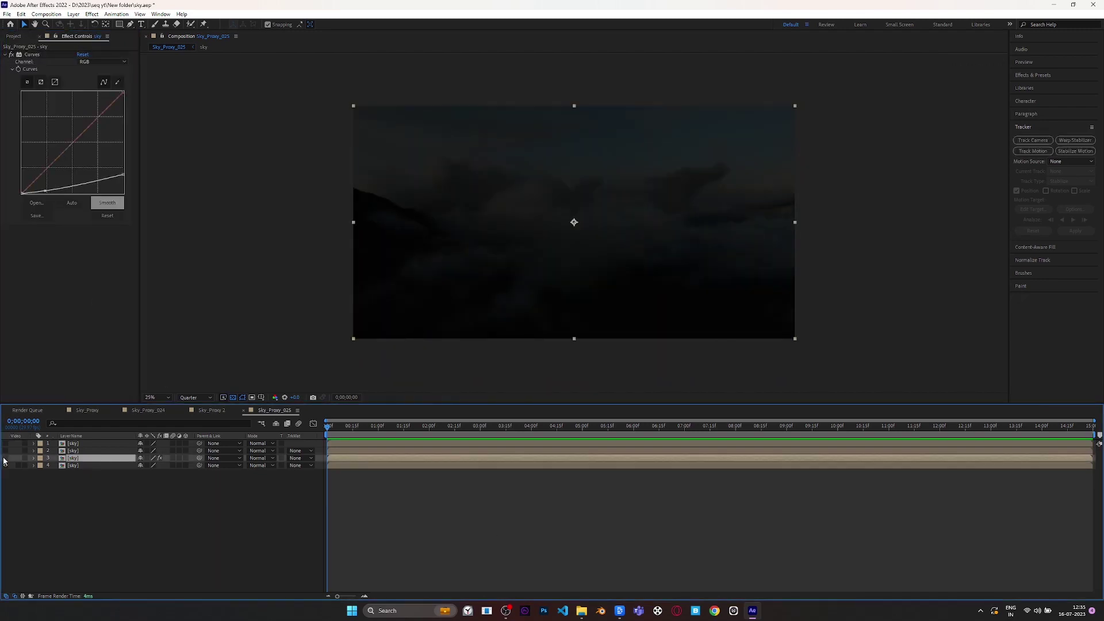
# Turn on the visibility of the second and third sky layers.
pyautogui.click(79, 451)
pyautogui.click(5, 451)
pyautogui.click(6, 458)
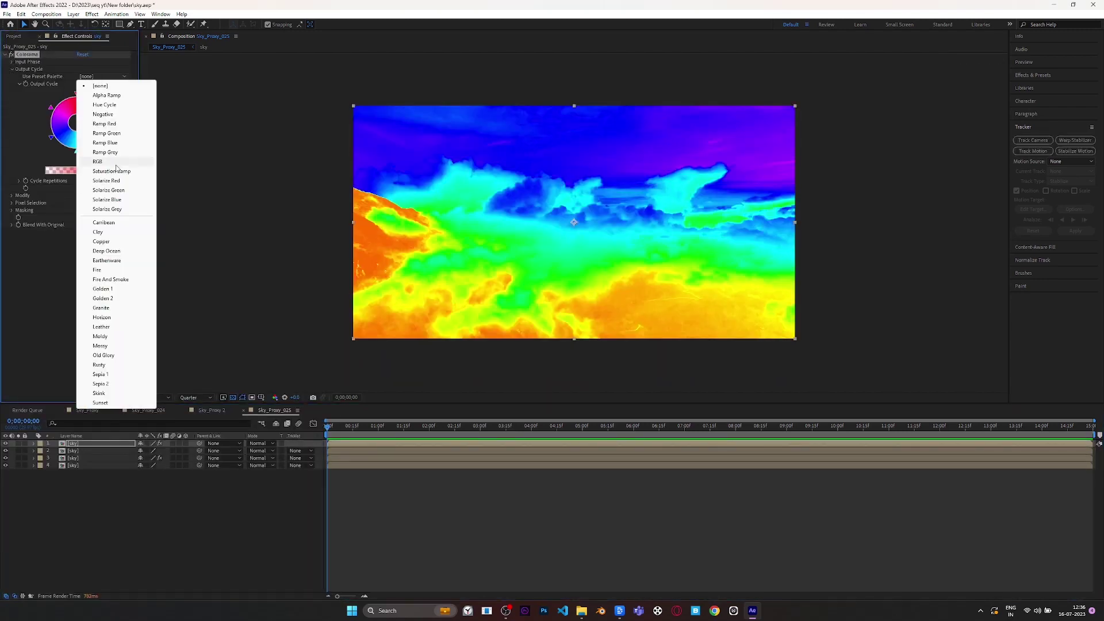
# Edit the Colorama output cycle on the topmost sky layer and rename that layer alpha.
pyautogui.click(53, 133)
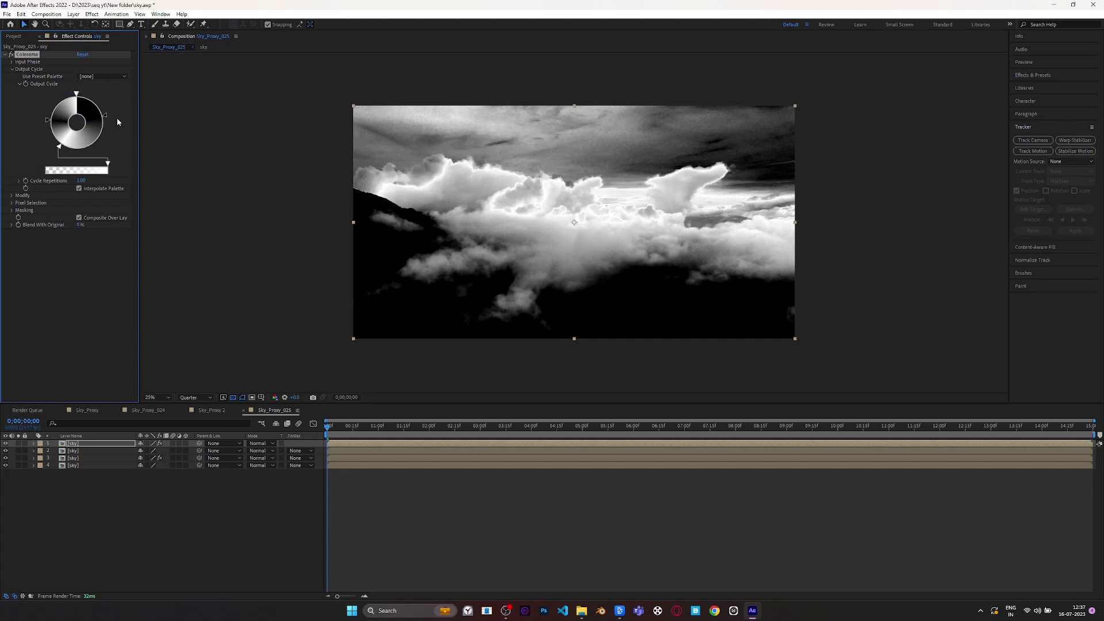
pyautogui.press('Return')
pyautogui.write('alpha')
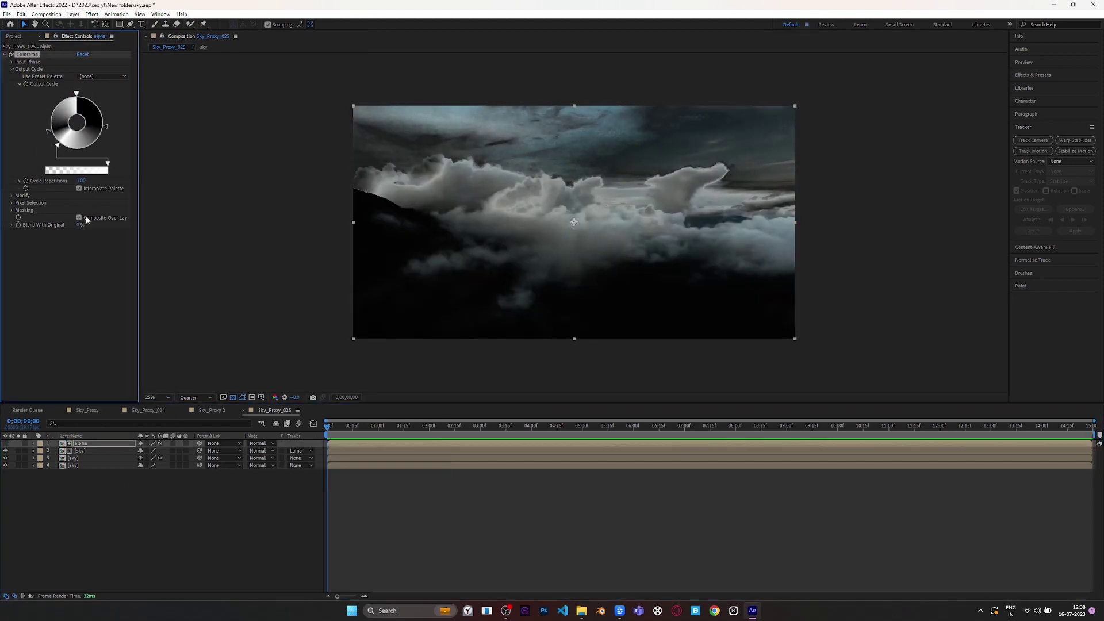
# Create a new adjustment layer at the top of the Sky_Proxy_025 layer stack.
pyautogui.click(81, 450)
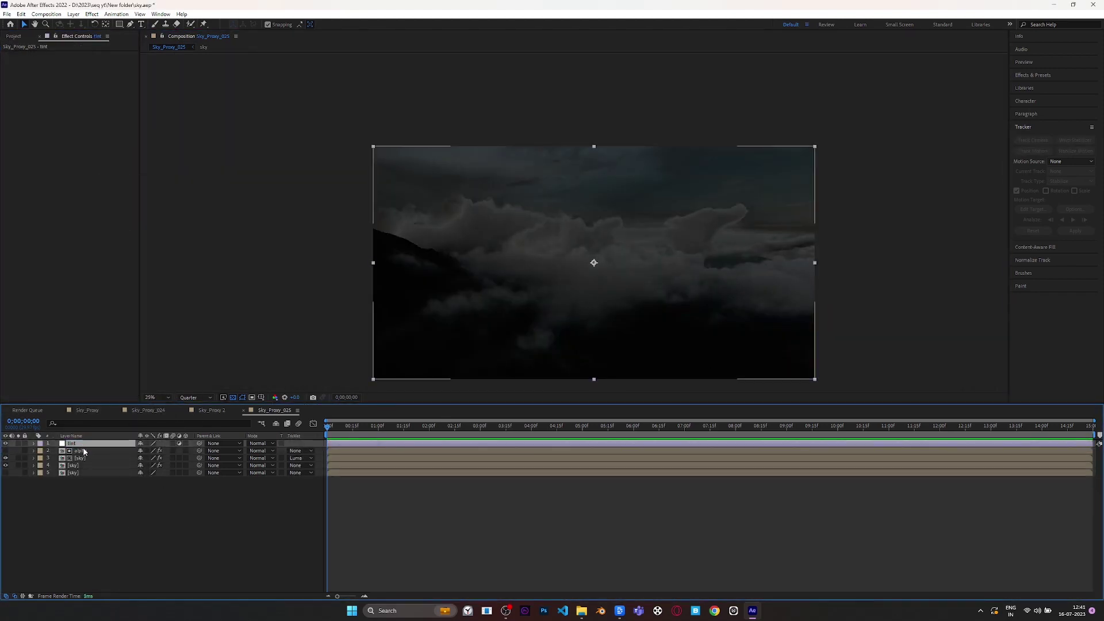
pyautogui.rightClick(134, 515)
pyautogui.click(289, 476)
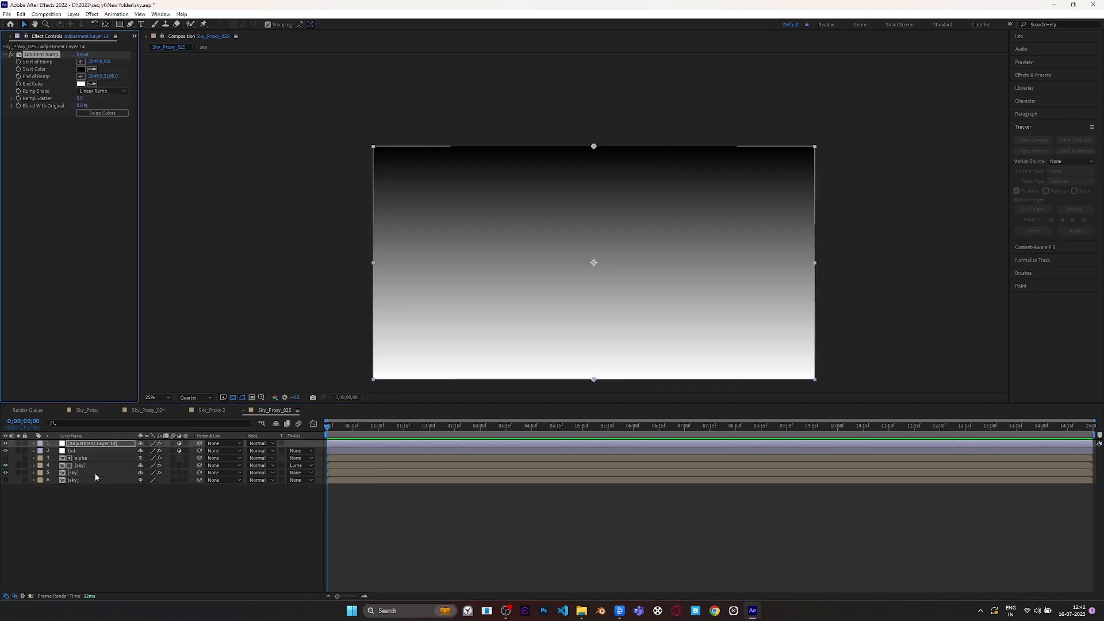
# Change the Gradient Ramp start color on the adjustment layer and set the layer's blending mode to Add.
pyautogui.click(81, 69)
pyautogui.click(257, 442)
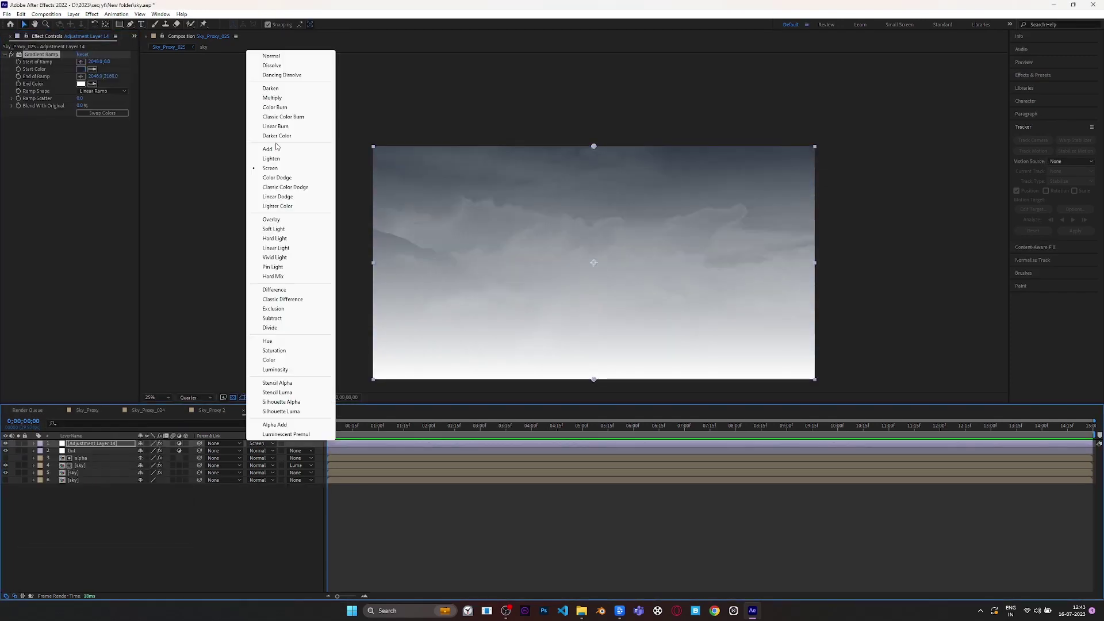
pyautogui.click(277, 147)
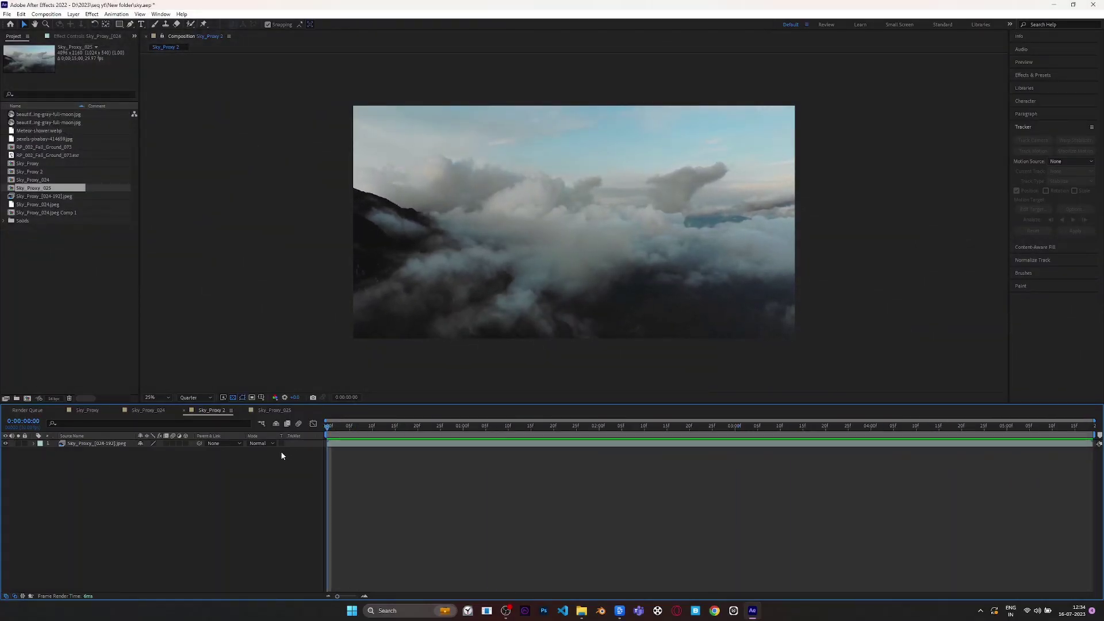
# In the Sky_Proxy_025 composition, pre-compose the cloud sky layer as "sky", moving all attributes into the new composition.
pyautogui.click(276, 409)
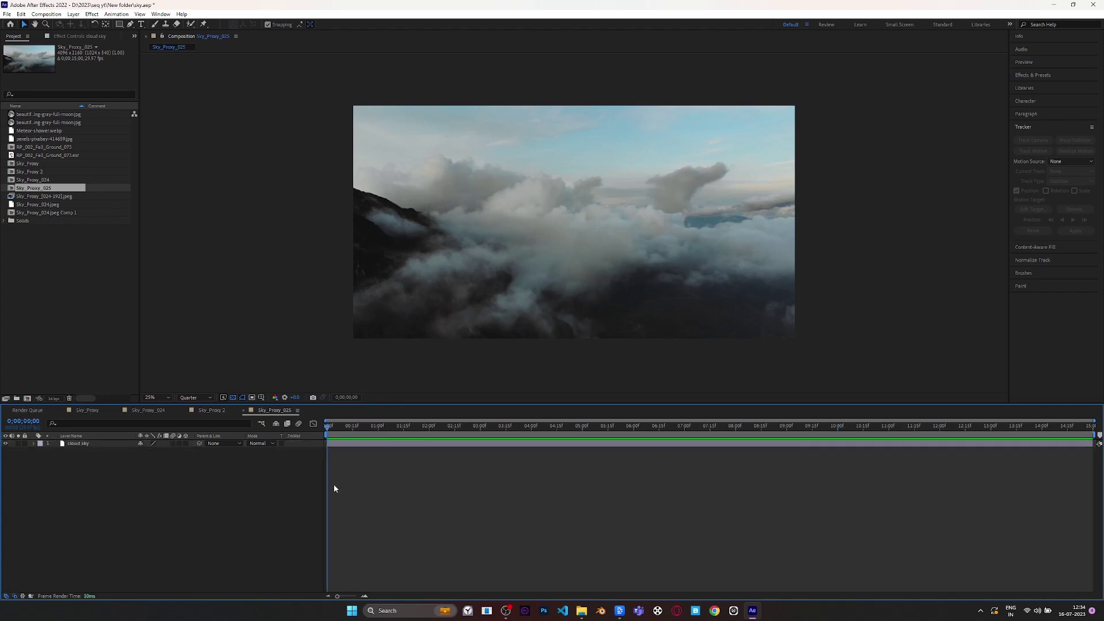
pyautogui.click(92, 445)
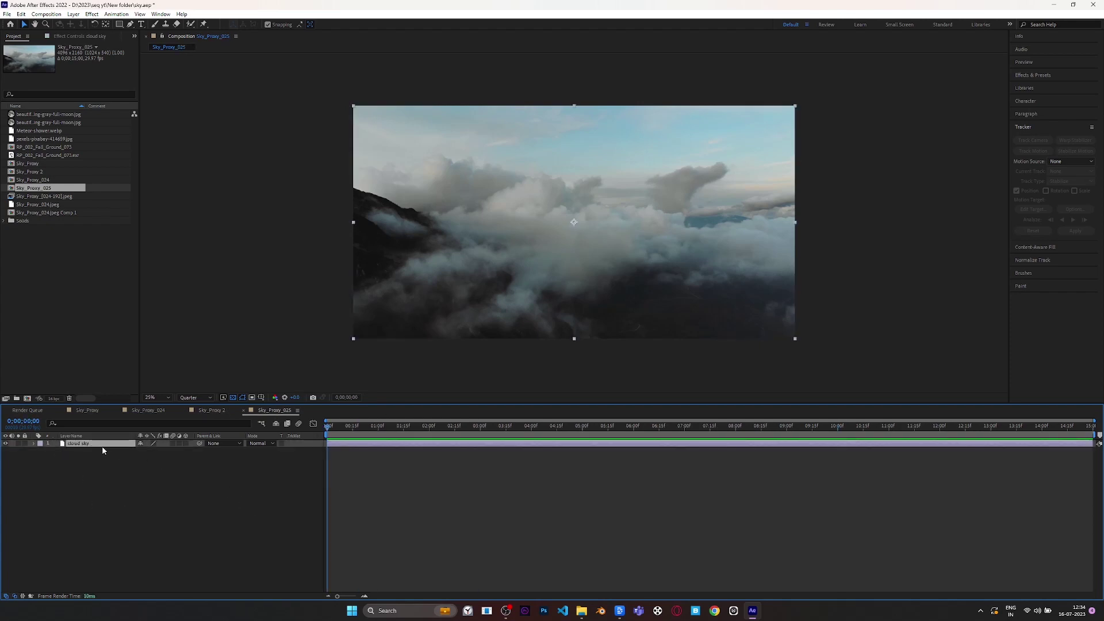
pyautogui.rightClick(102, 446)
pyautogui.click(133, 386)
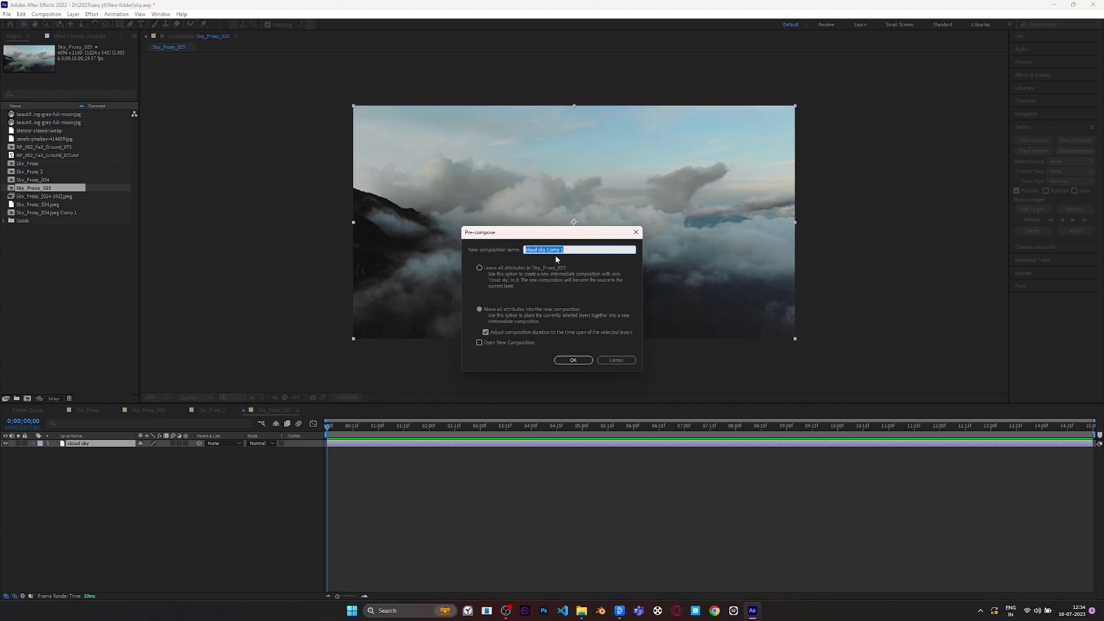
pyautogui.write('sky')
pyautogui.click(573, 361)
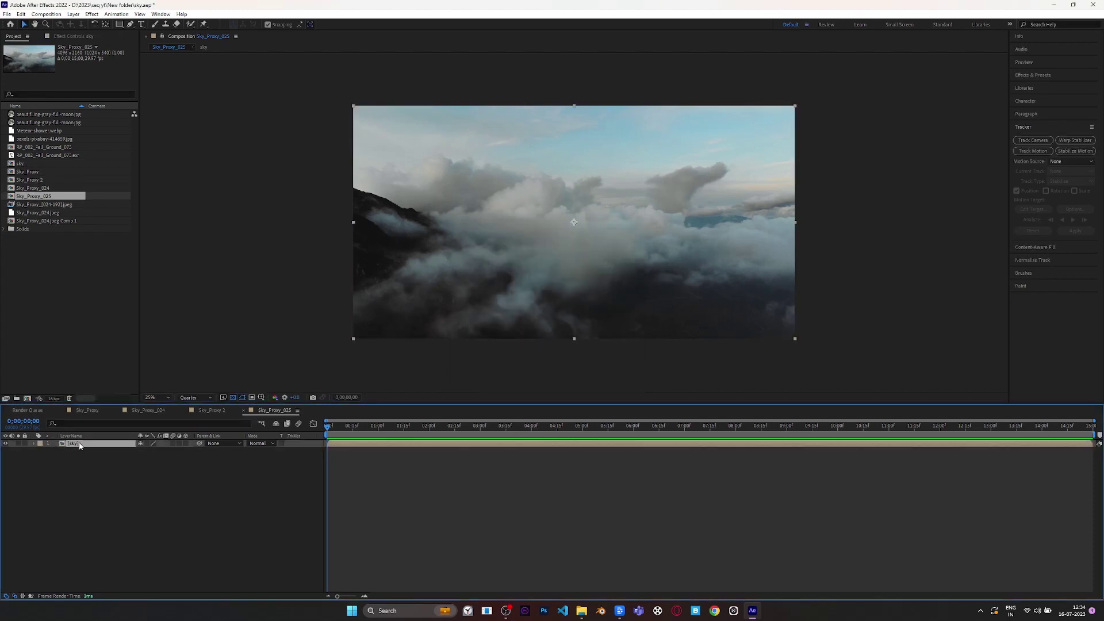
# Duplicate the sky pre-comp layer three times so four copies are stacked.
pyautogui.hotkey('ctrl', 'd')
pyautogui.hotkey('ctrl', 'd')
pyautogui.hotkey('ctrl', 'd')
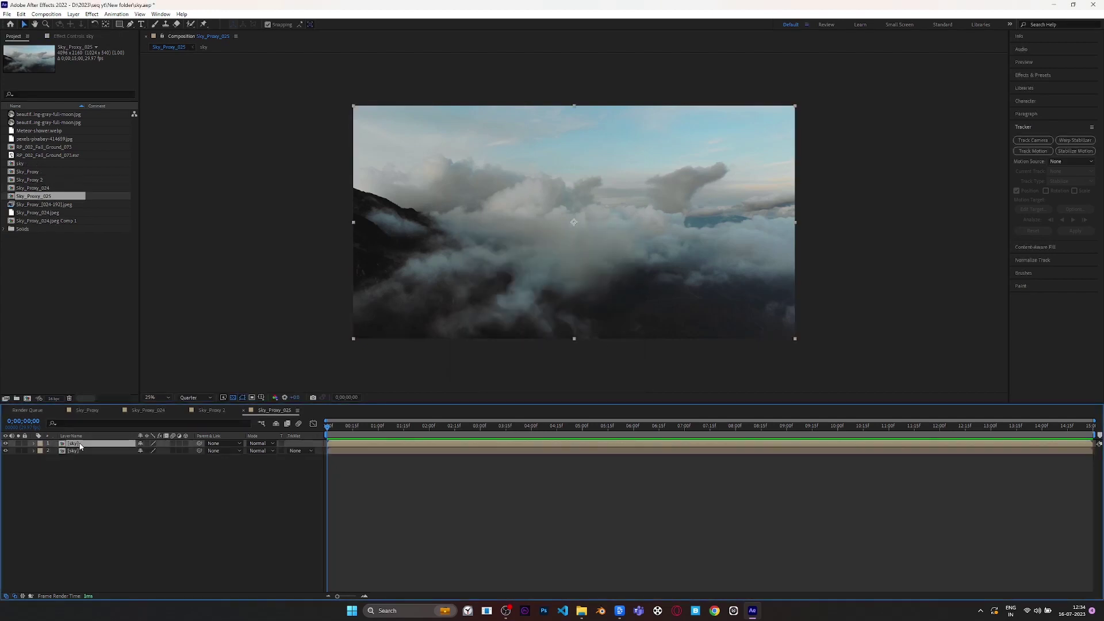
pyautogui.click(97, 494)
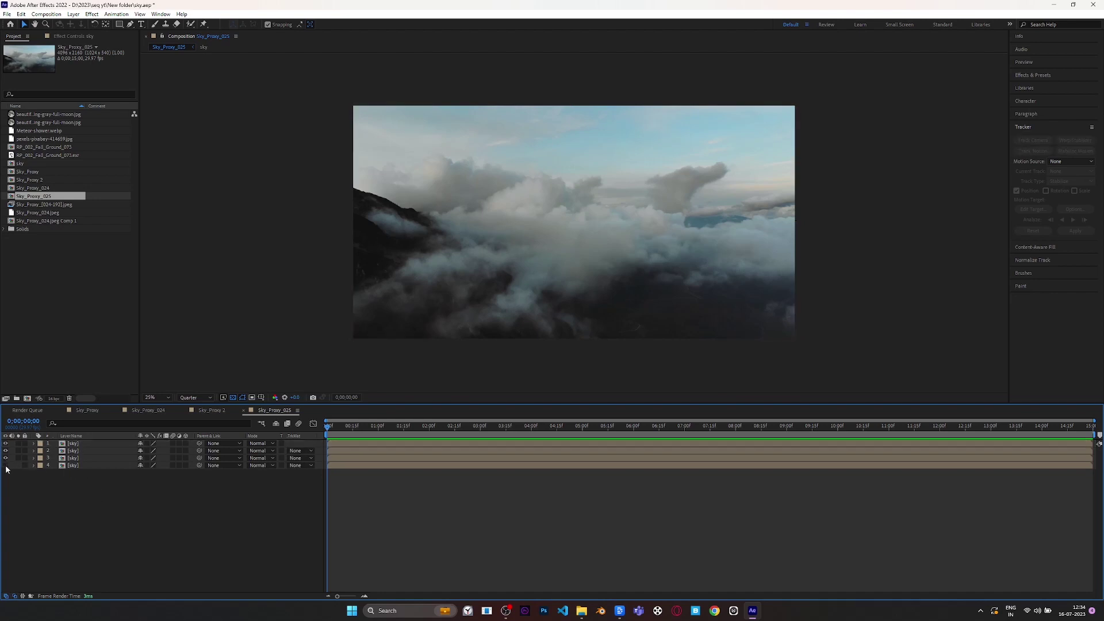
# Apply the Curves effect to the third sky layer and show its effect controls.
pyautogui.click(75, 466)
pyautogui.click(79, 459)
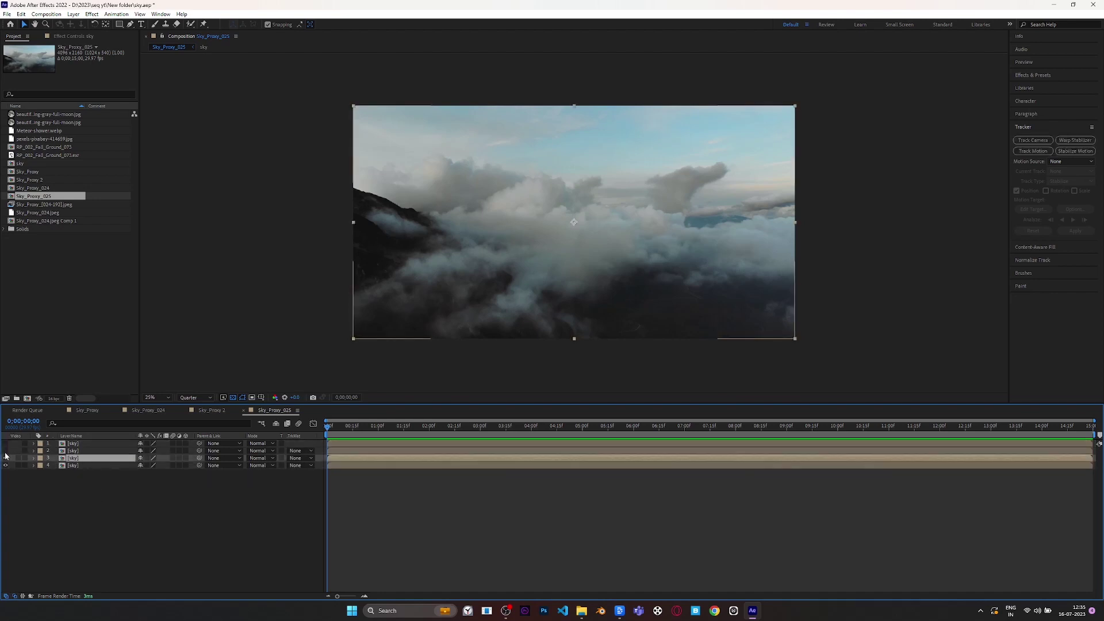
pyautogui.hotkey('ctrl', 'space')
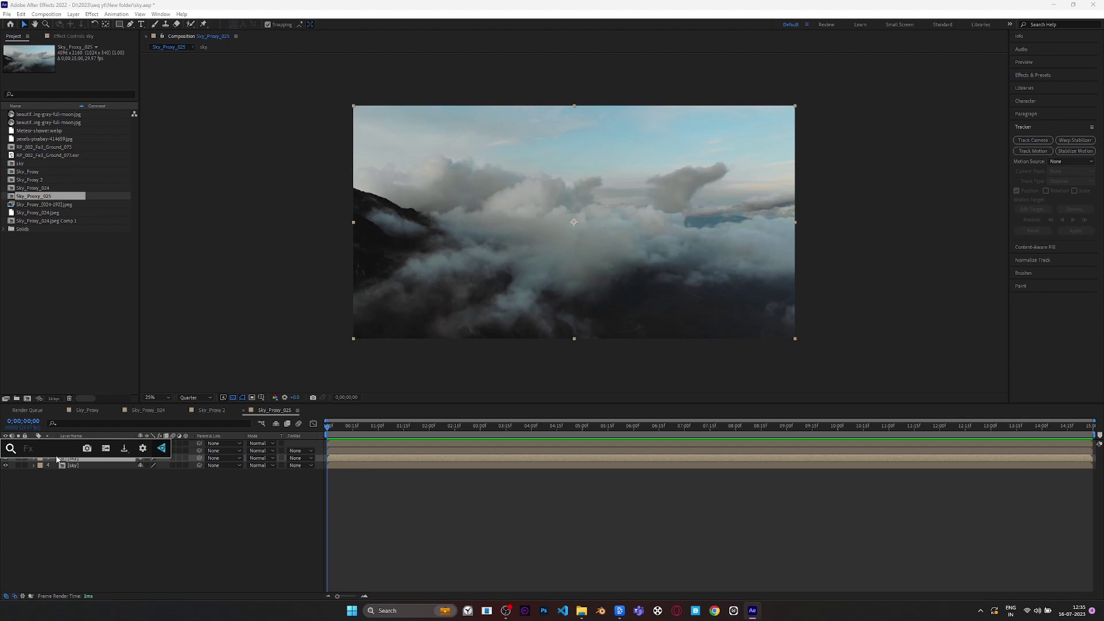
pyautogui.write('curve')
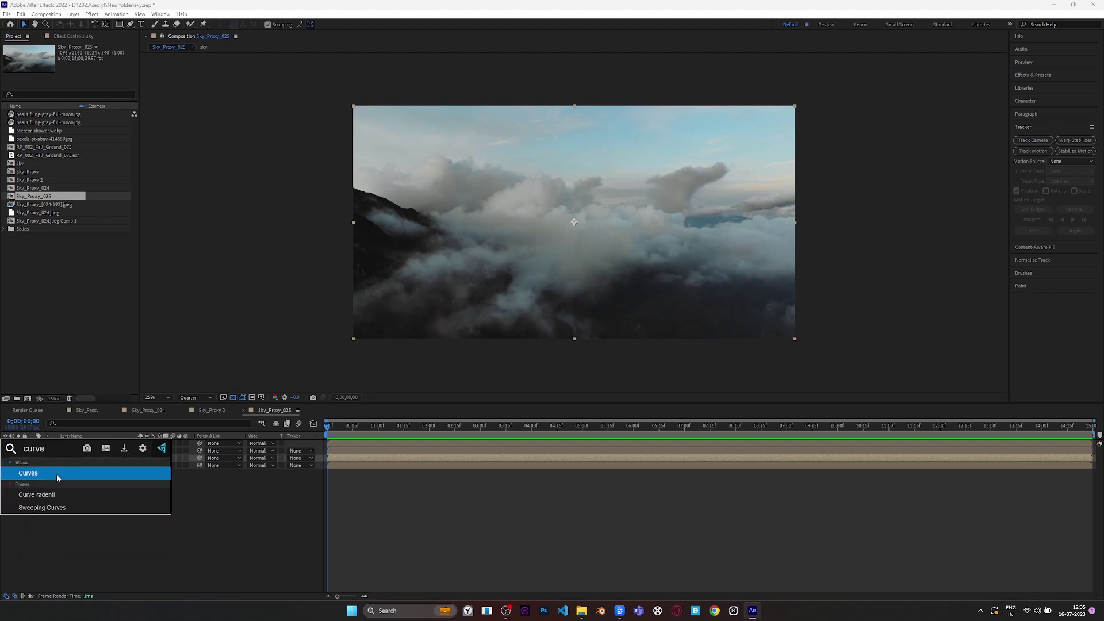
pyautogui.click(56, 474)
pyautogui.click(73, 36)
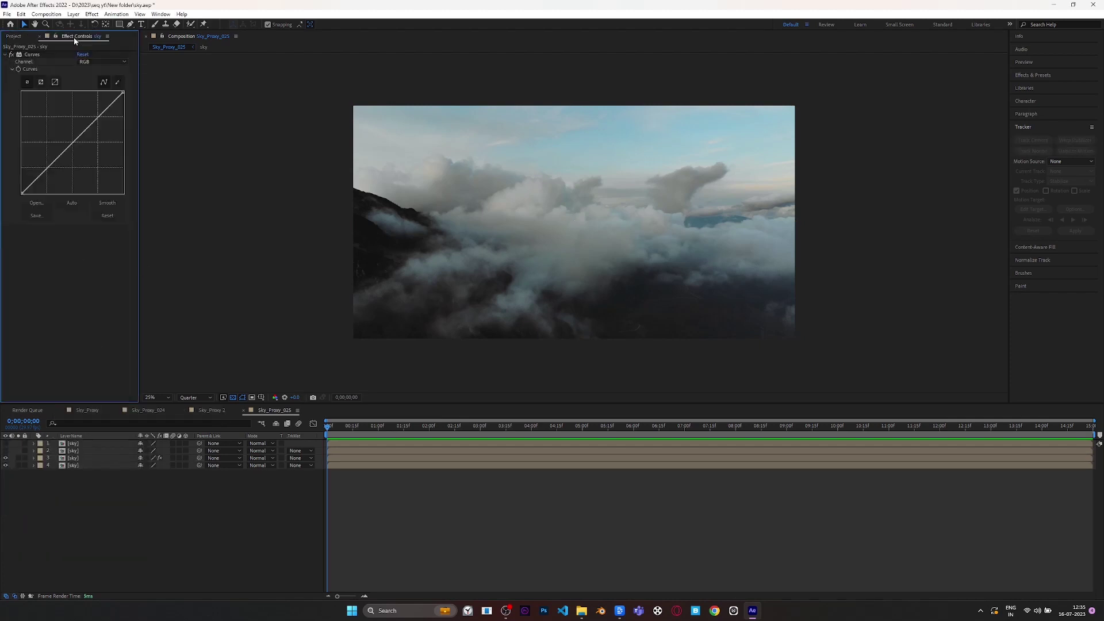
# Lower the RGB curve's white end and its shadow area so the third sky layer becomes very dark, and smooth the curve.
pyautogui.moveTo(123, 93); pyautogui.dragTo(142, 180)
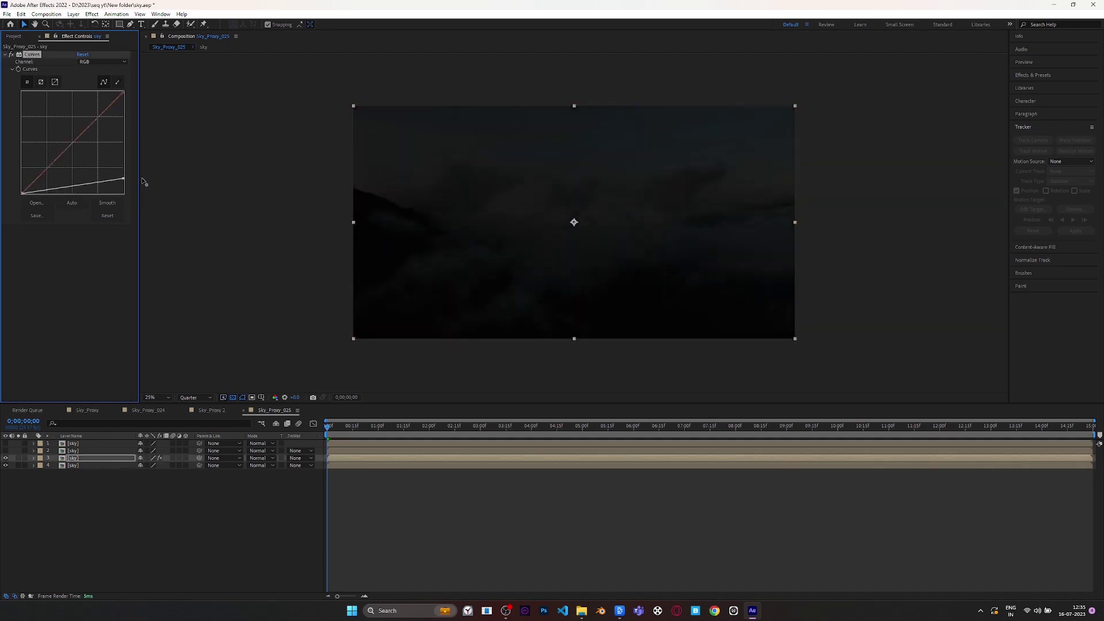
pyautogui.click(50, 193)
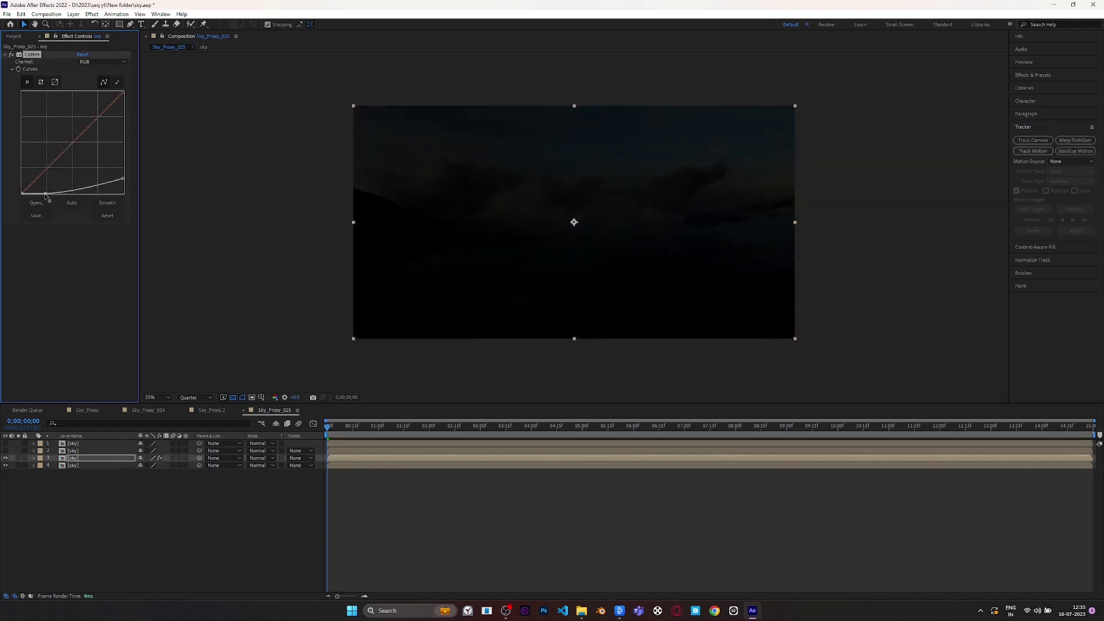
pyautogui.moveTo(124, 180); pyautogui.dragTo(123, 174)
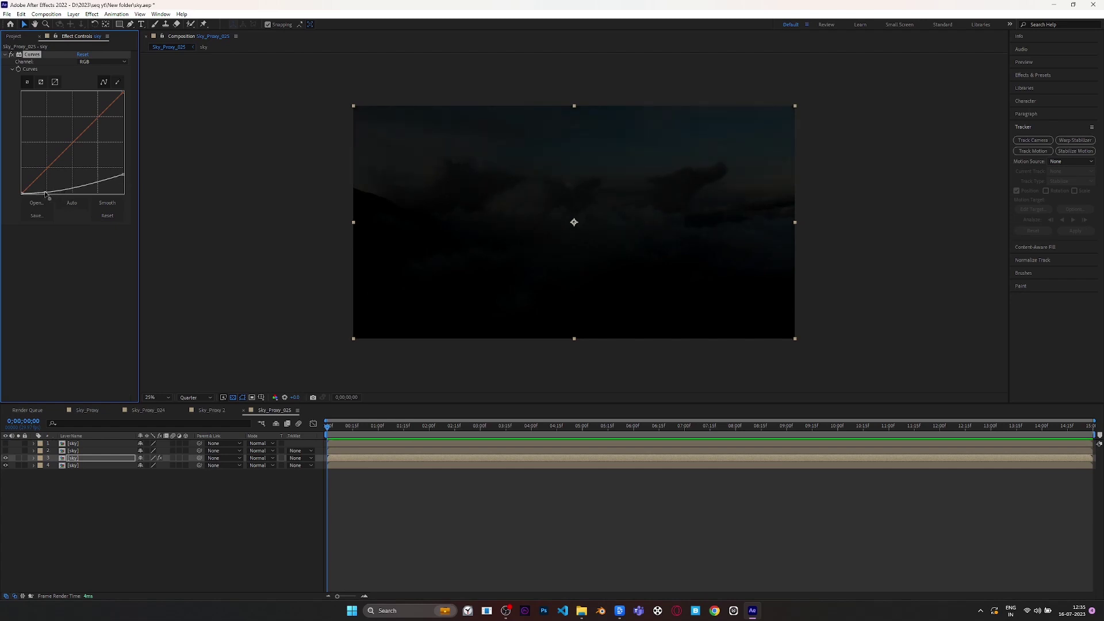
pyautogui.moveTo(45, 194); pyautogui.dragTo(46, 191)
pyautogui.click(411, 489)
pyautogui.click(81, 459)
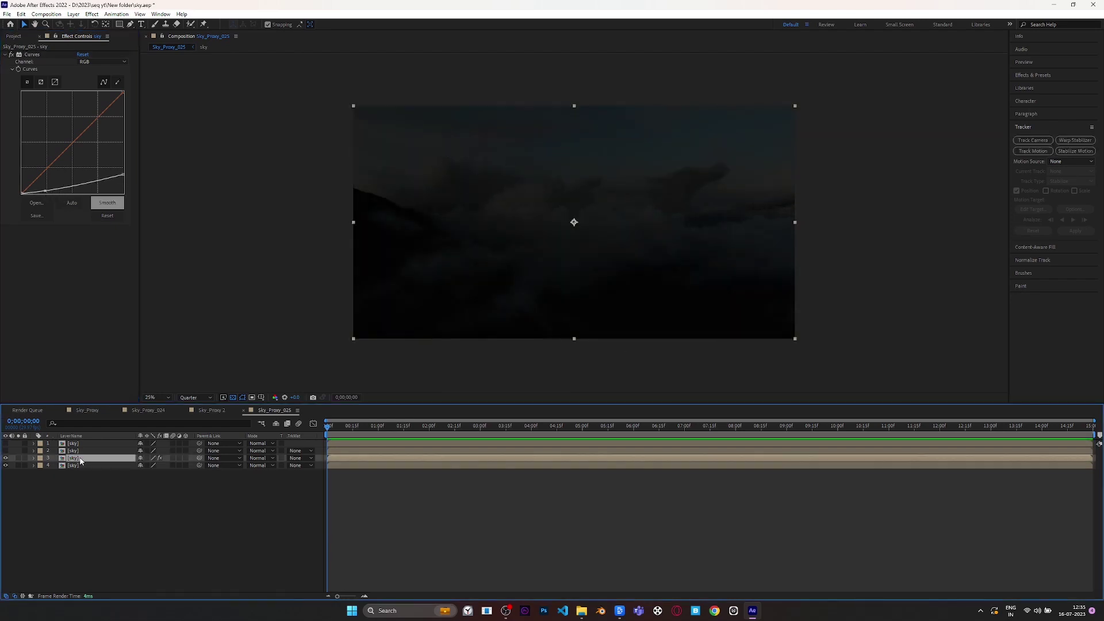
# Hide the darkened third sky layer, and show it again together with the second sky layer.
pyautogui.click(5, 459)
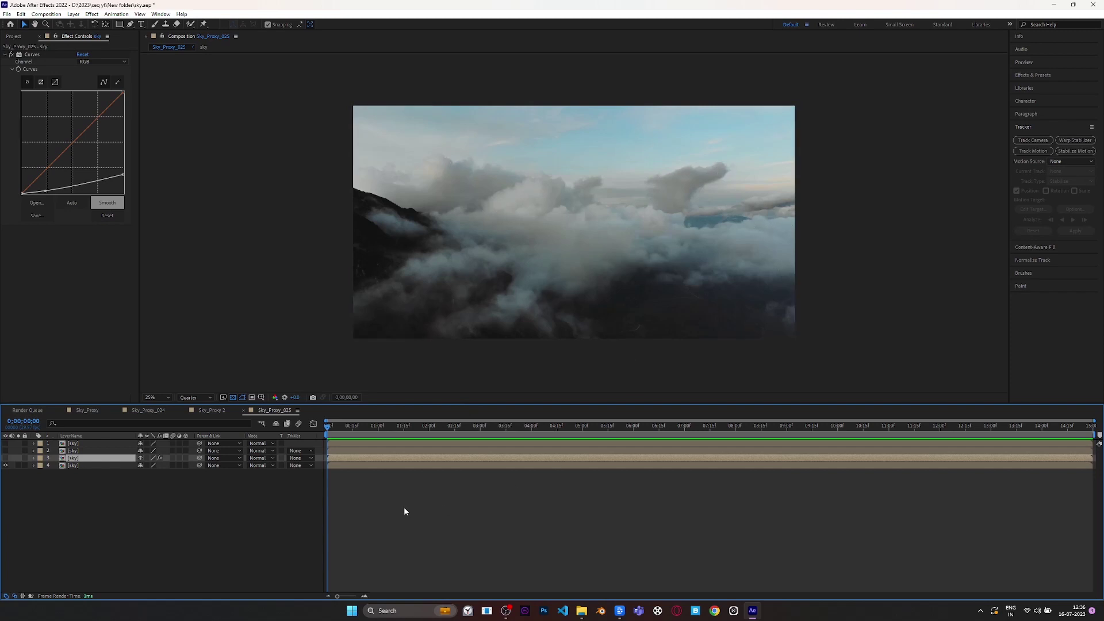
pyautogui.click(72, 452)
pyautogui.click(4, 459)
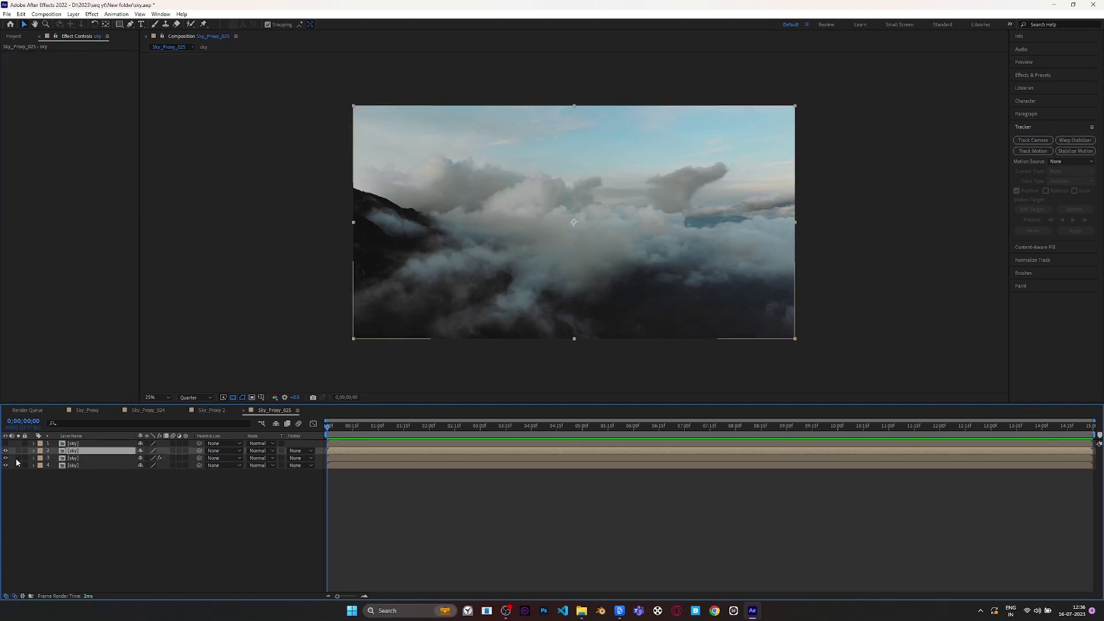
pyautogui.click(79, 459)
# Apply the Colorama effect to the topmost sky layer.
pyautogui.click(75, 444)
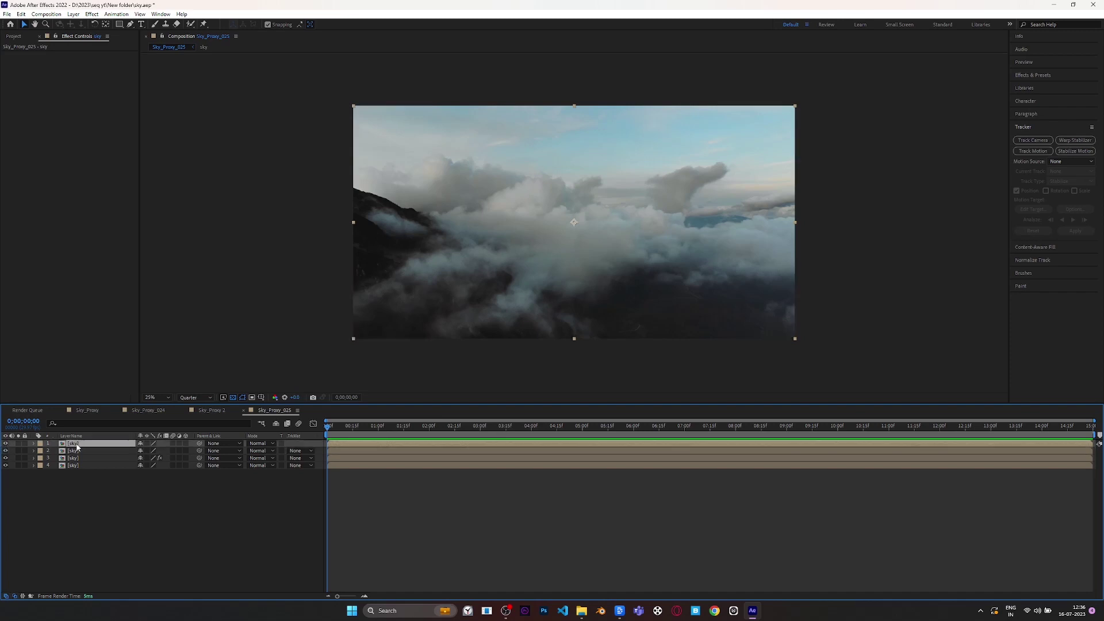
pyautogui.hotkey('ctrl', 'space')
pyautogui.write('c')
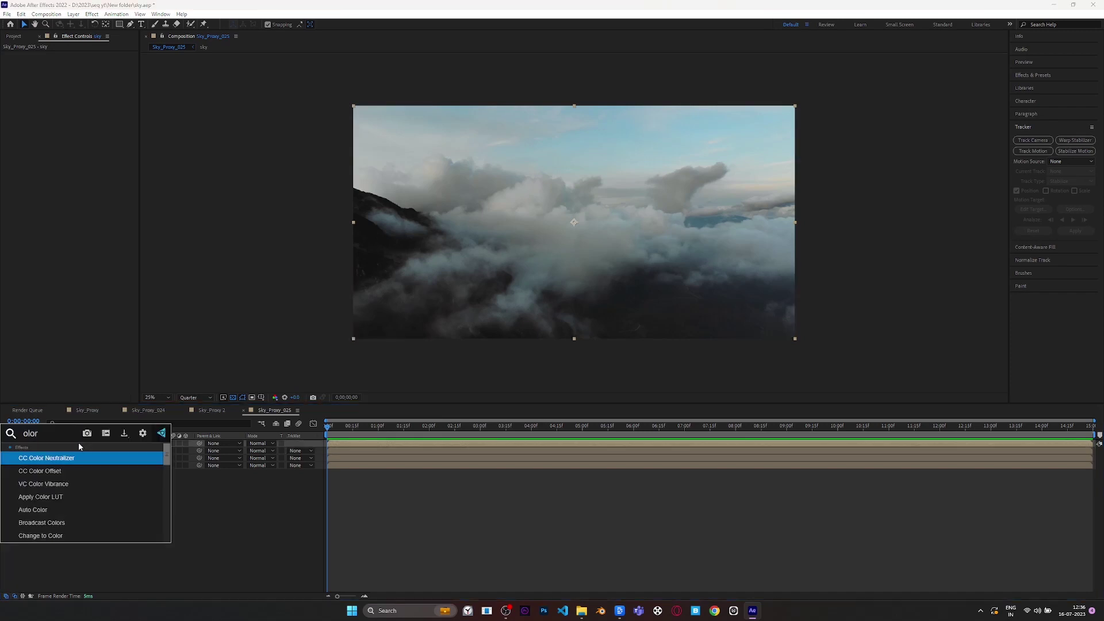
pyautogui.write('olora')
pyautogui.press('Return')
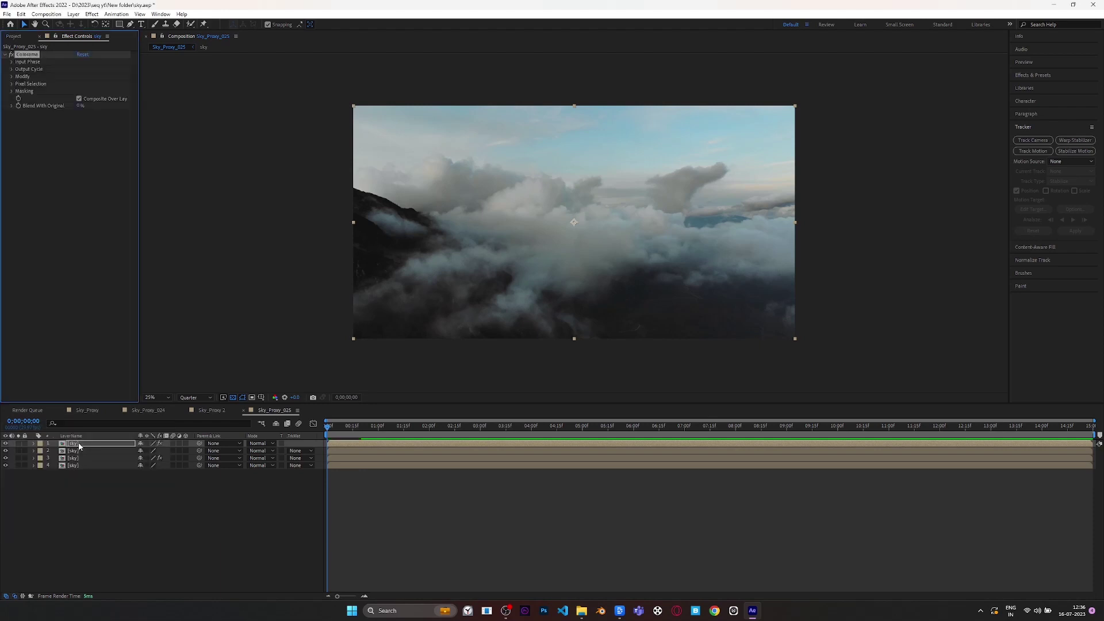
# Set Colorama's Output Cycle preset palette to Ramp Grey.
pyautogui.click(12, 69)
pyautogui.click(101, 76)
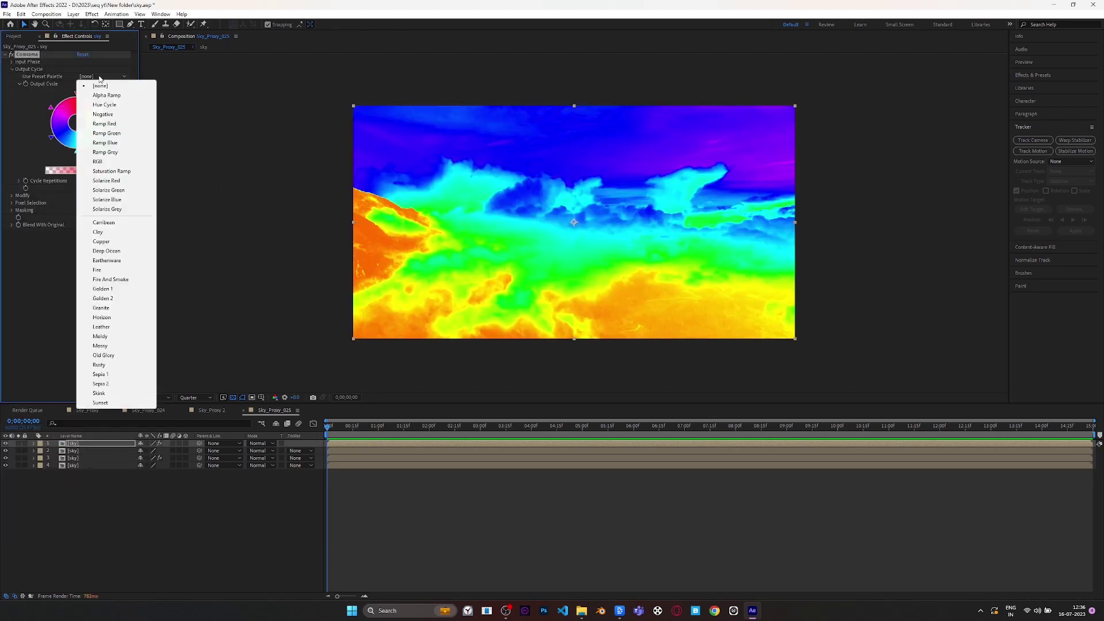
pyautogui.click(132, 164)
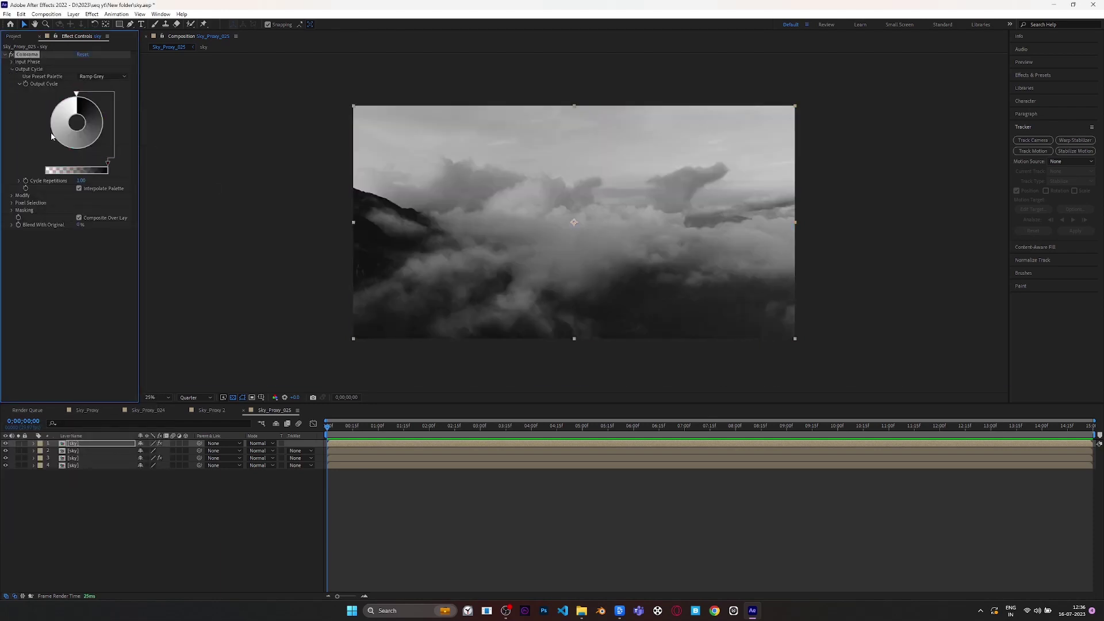
# Add a black color point in the dark part of the Colorama output cycle and a white one in its lighter part.
pyautogui.doubleClick(98, 140)
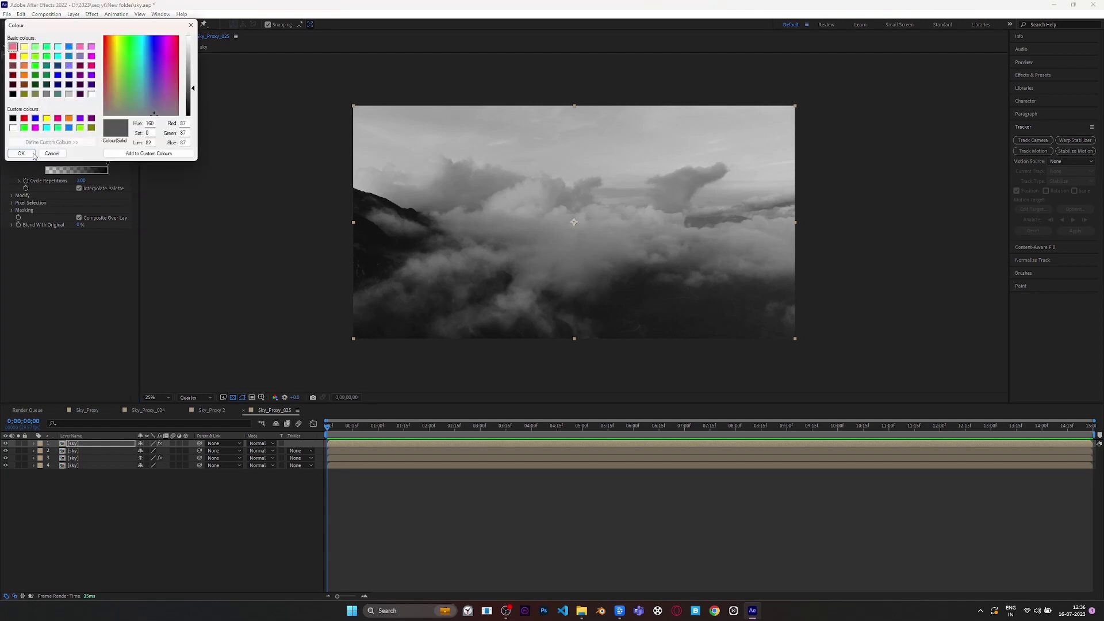
pyautogui.click(13, 118)
pyautogui.click(21, 153)
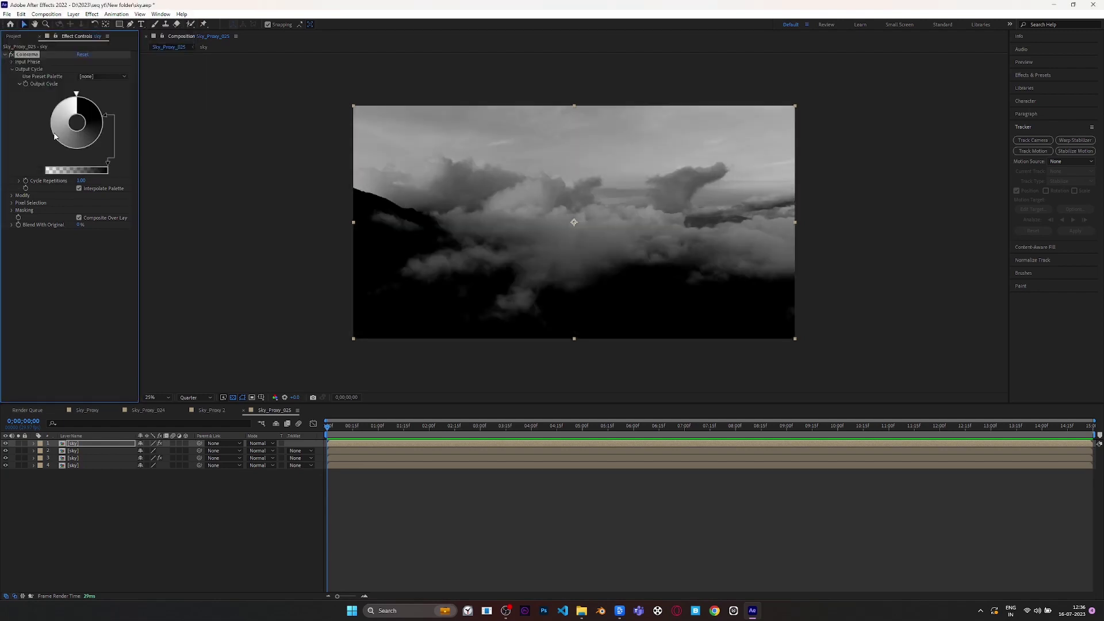
pyautogui.doubleClick(56, 146)
pyautogui.click(21, 154)
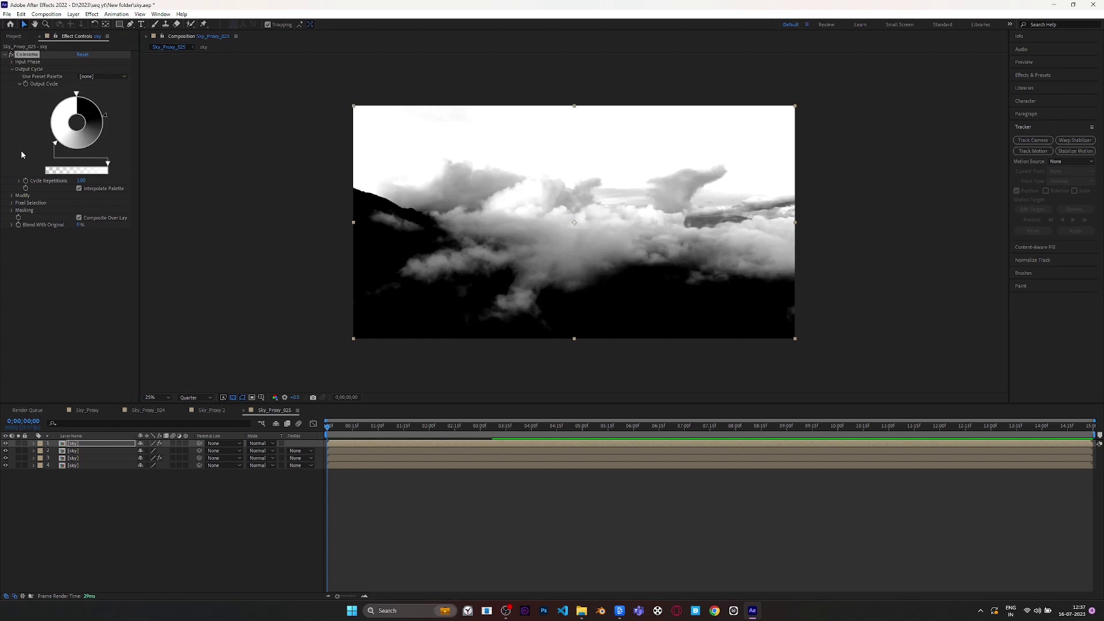
# Add a black color point beyond the white one on the Colorama output cycle and shift the white point slightly along the ring.
pyautogui.doubleClick(54, 123)
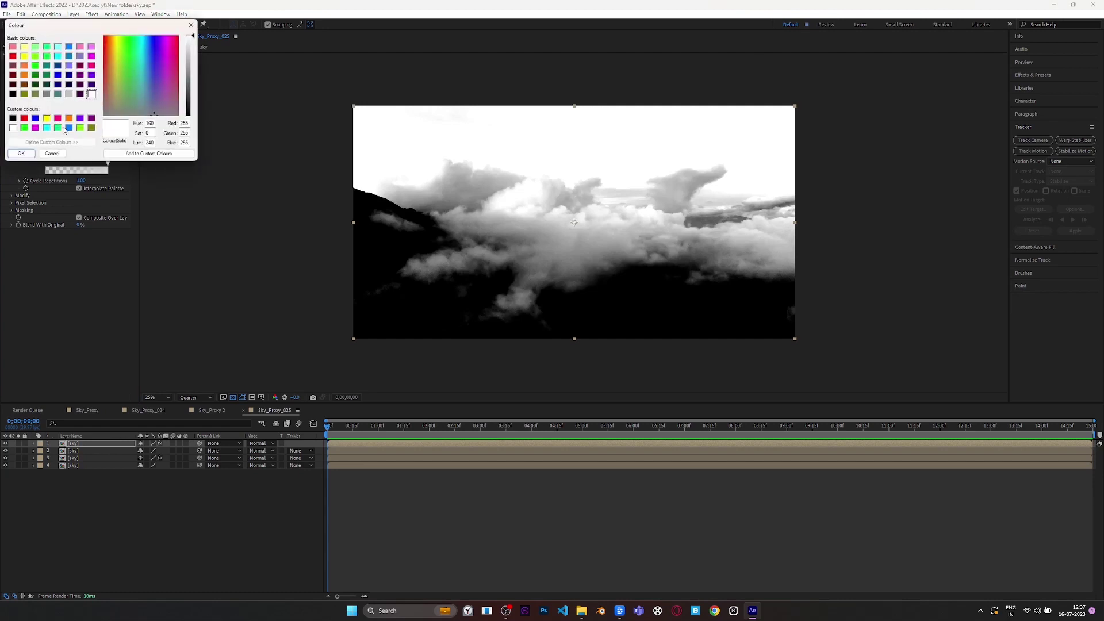
pyautogui.click(12, 118)
pyautogui.click(21, 153)
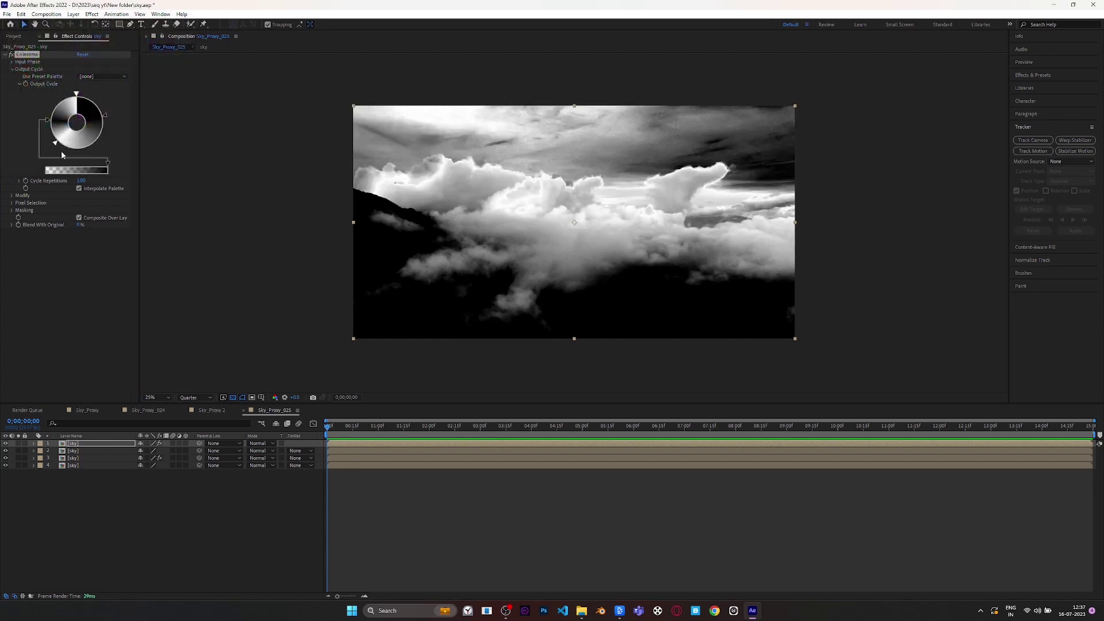
pyautogui.moveTo(56, 145); pyautogui.dragTo(60, 146)
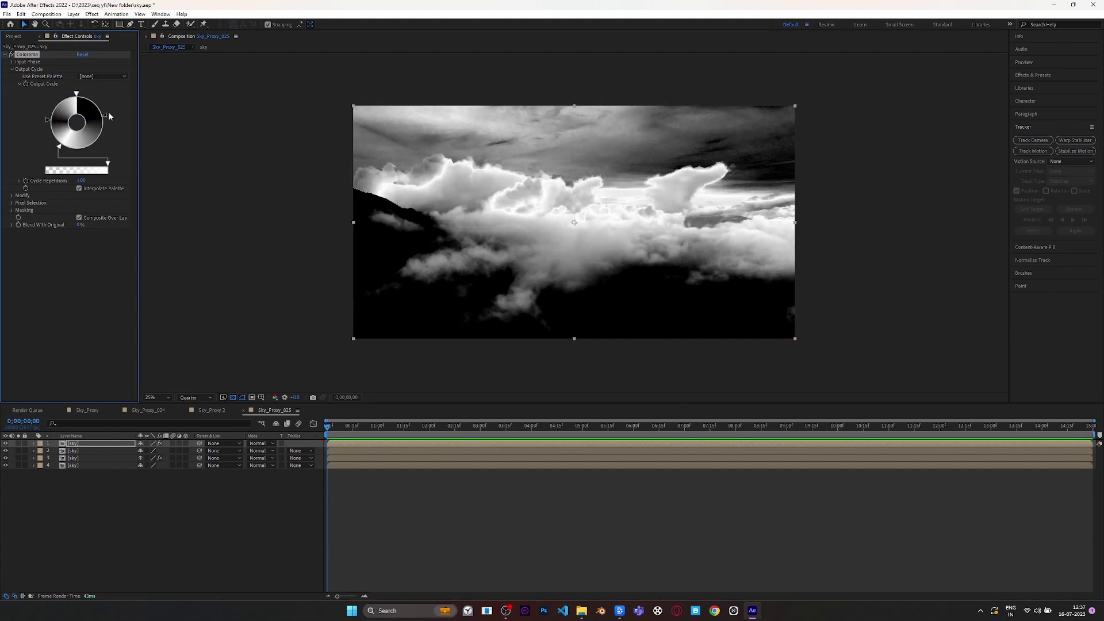
# Shift both black color points downward along the Colorama output cycle ring and nudge the white point slightly.
pyautogui.moveTo(105, 114); pyautogui.dragTo(105, 125)
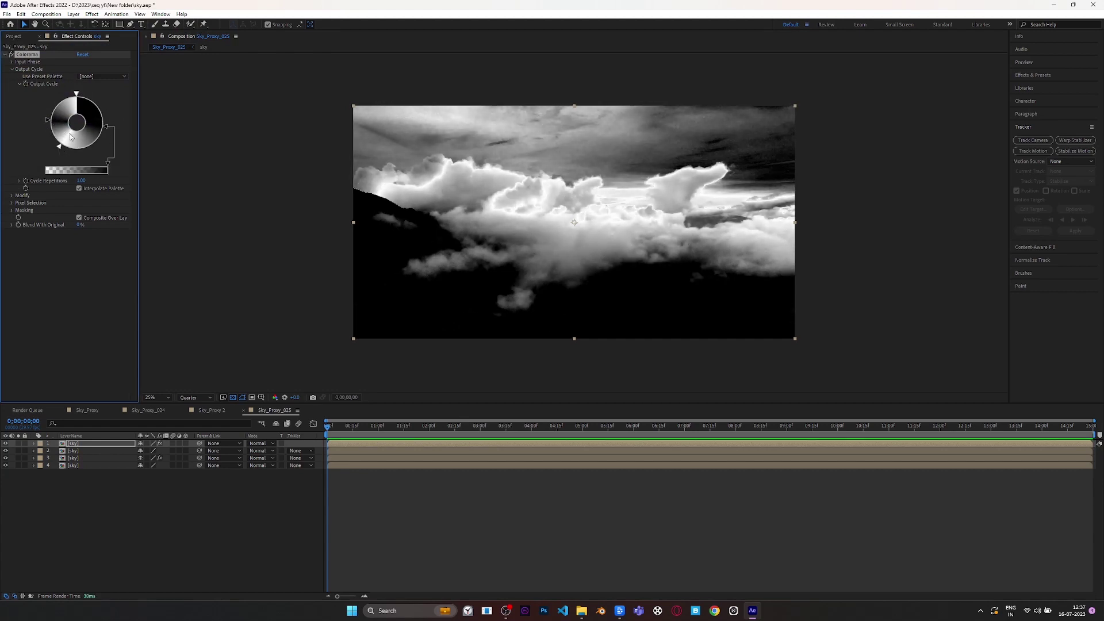
pyautogui.moveTo(53, 120)
pyautogui.mouseDown()
pyautogui.moveTo(37, 134)
pyautogui.moveTo(49, 132)
pyautogui.mouseUp()
pyautogui.moveTo(58, 146); pyautogui.dragTo(57, 144)
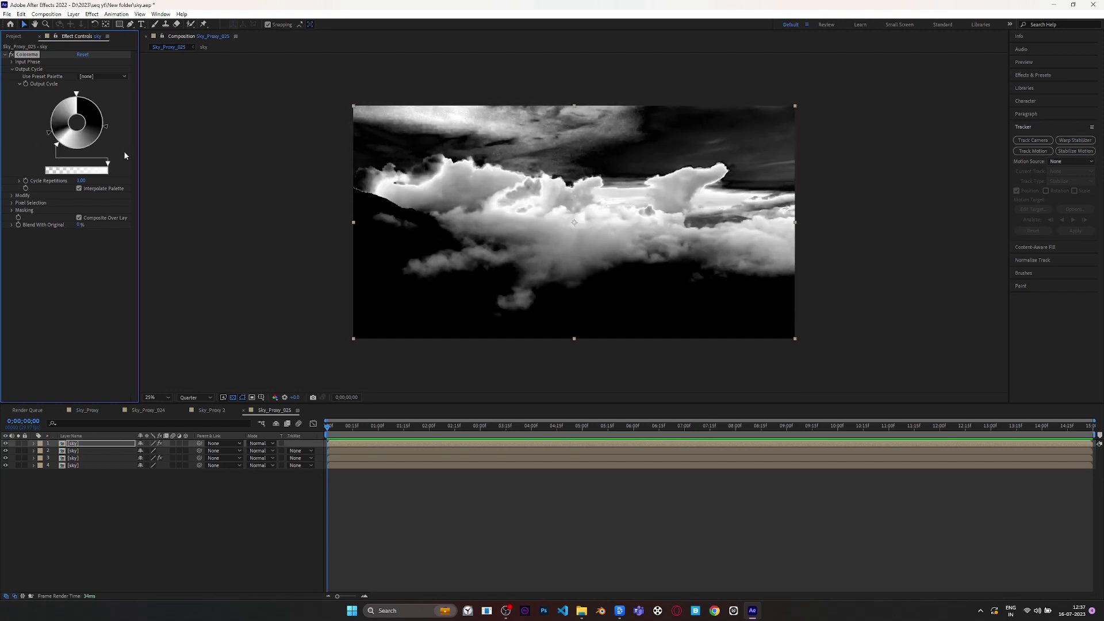
# Rename the topmost sky layer as alpha and make it the luma matte of the sky layer directly below.
pyautogui.click(78, 444)
pyautogui.rightClick(77, 448)
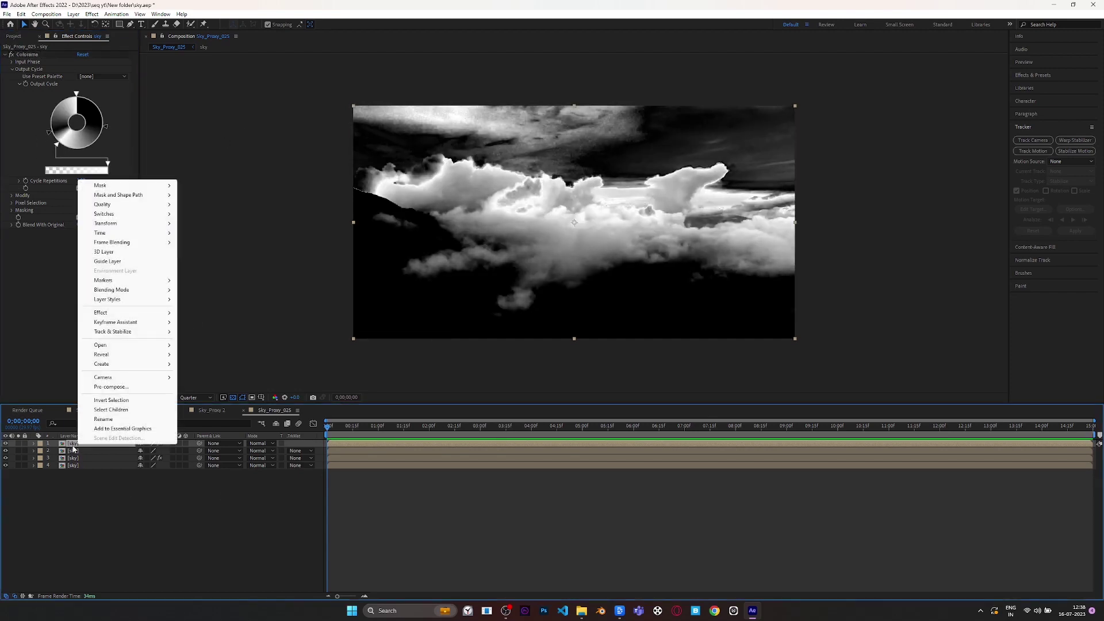
pyautogui.click(103, 419)
pyautogui.press('Return')
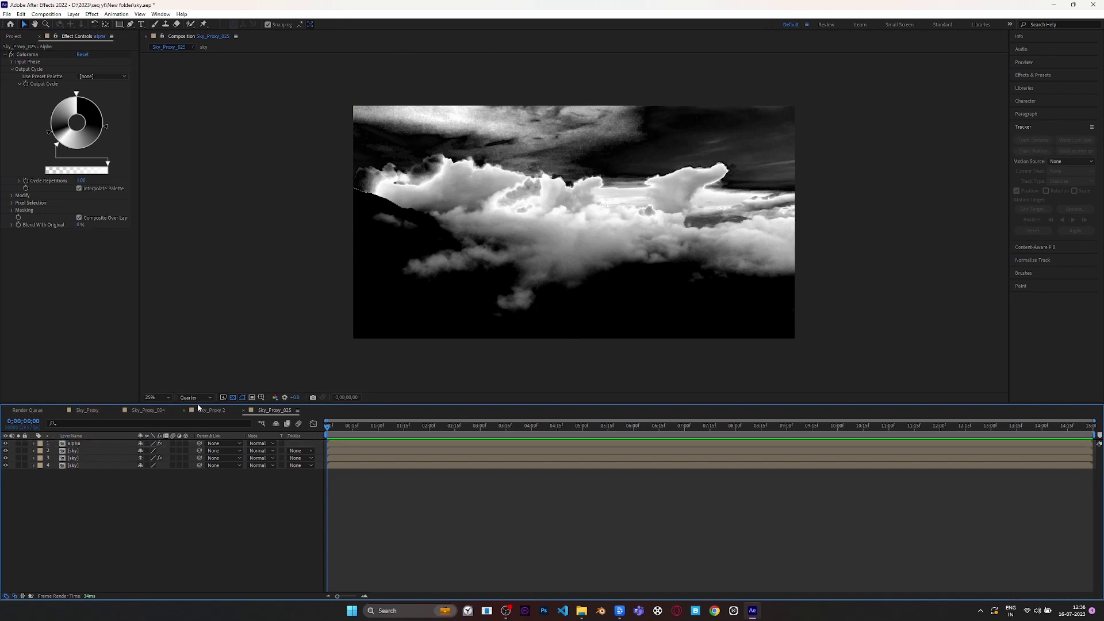
pyautogui.click(297, 450)
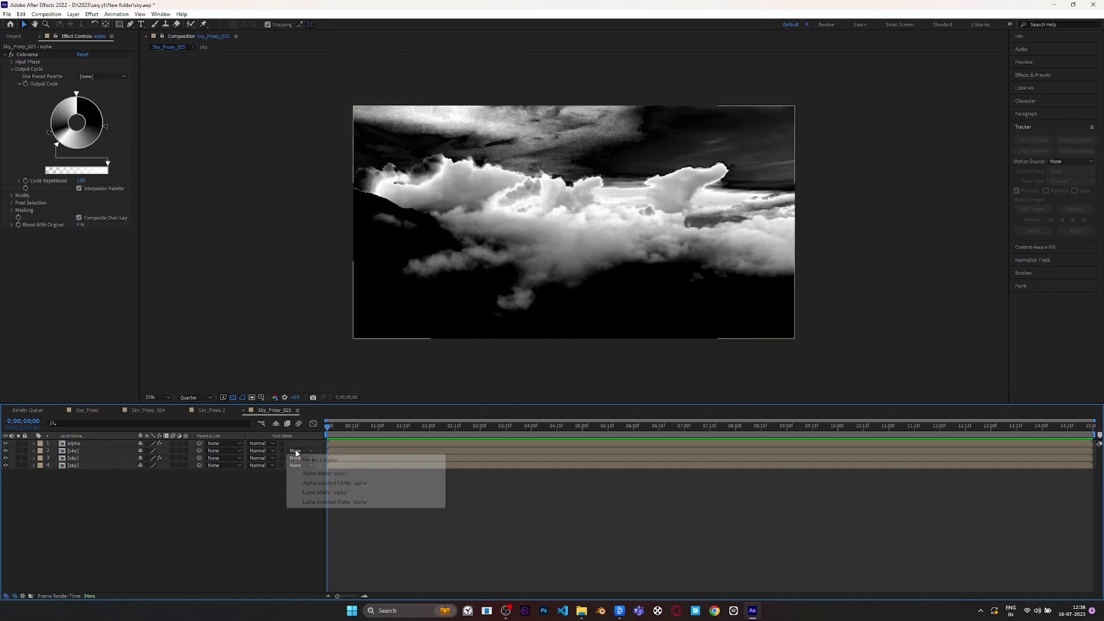
pyautogui.click(316, 493)
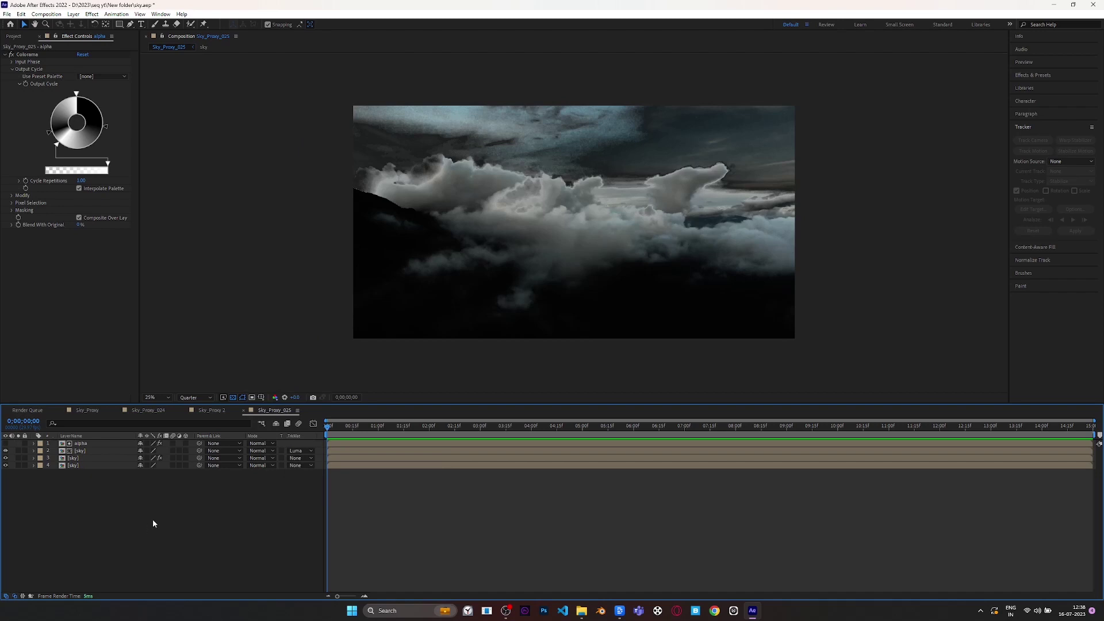
# Fine-tune the color points on the alpha layer's Colorama output cycle and preview the footage.
pyautogui.moveTo(49, 134); pyautogui.dragTo(60, 148)
pyautogui.click(94, 510)
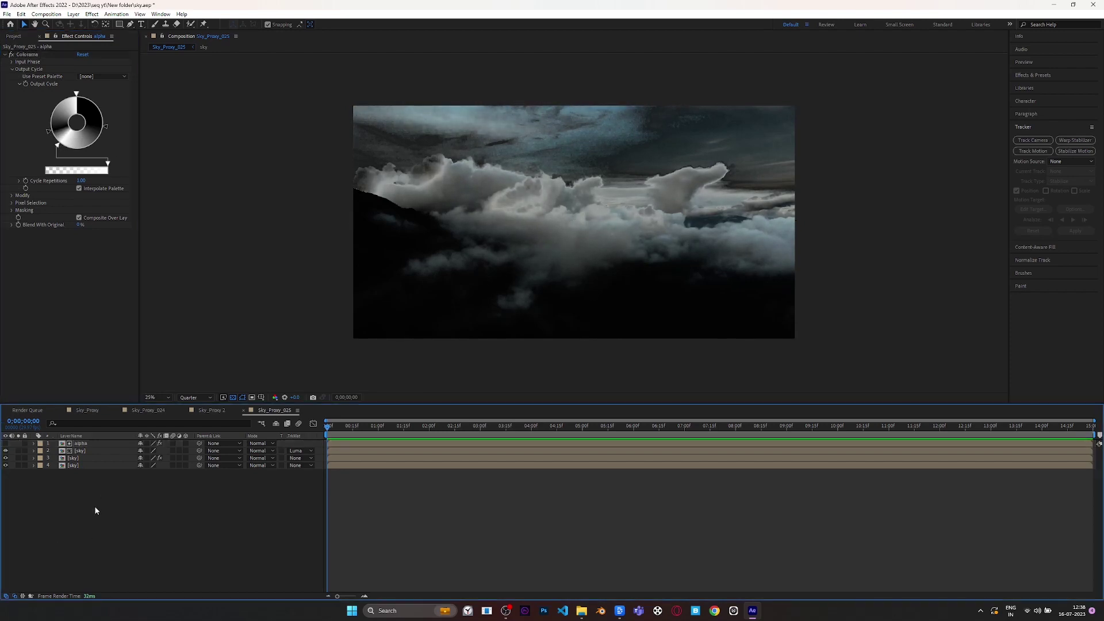
pyautogui.press('space')
pyautogui.press('space')
# Apply Curves to the luma-matted sky layer and bend its RGB curve down through the midtones and highlights.
pyautogui.click(93, 444)
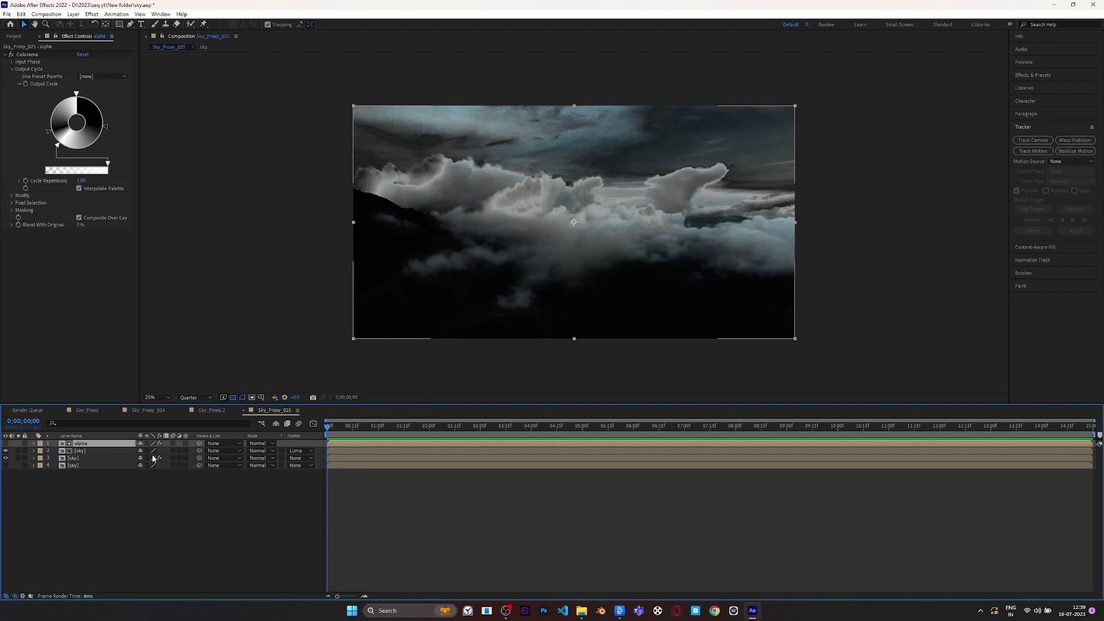
pyautogui.click(85, 451)
pyautogui.hotkey('ctrl', 'space')
pyautogui.write('curv')
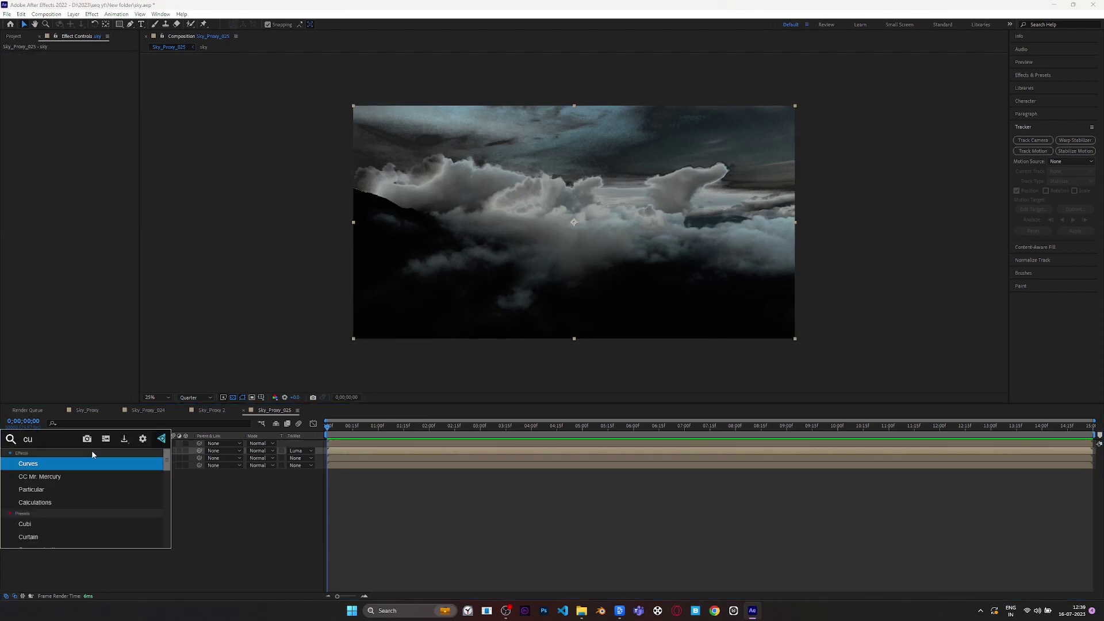
pyautogui.press('Return')
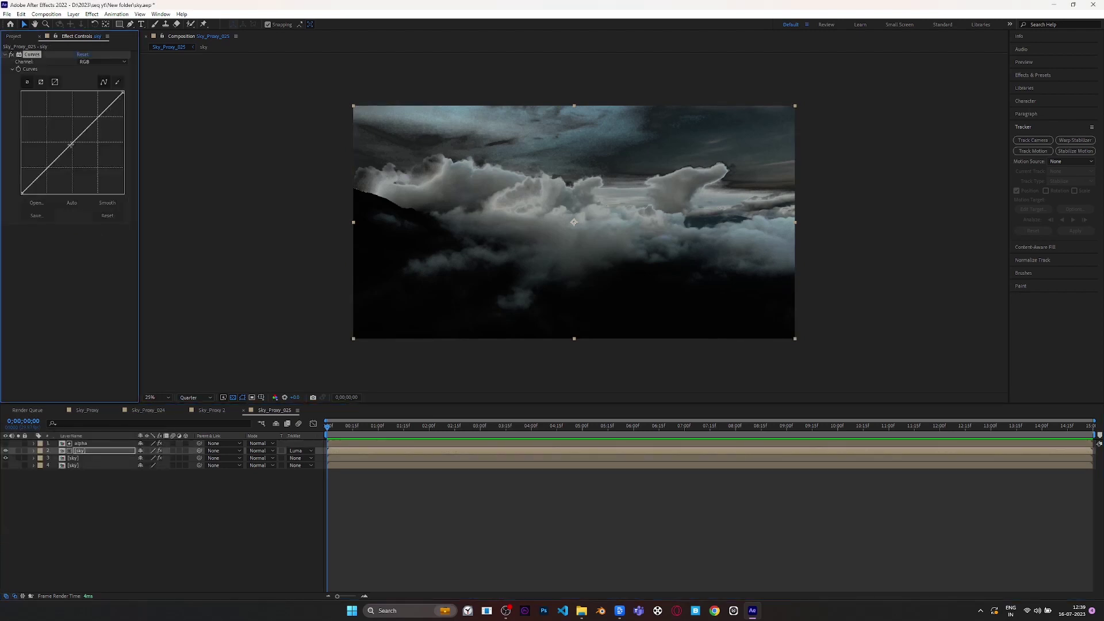
pyautogui.moveTo(72, 144); pyautogui.dragTo(99, 148)
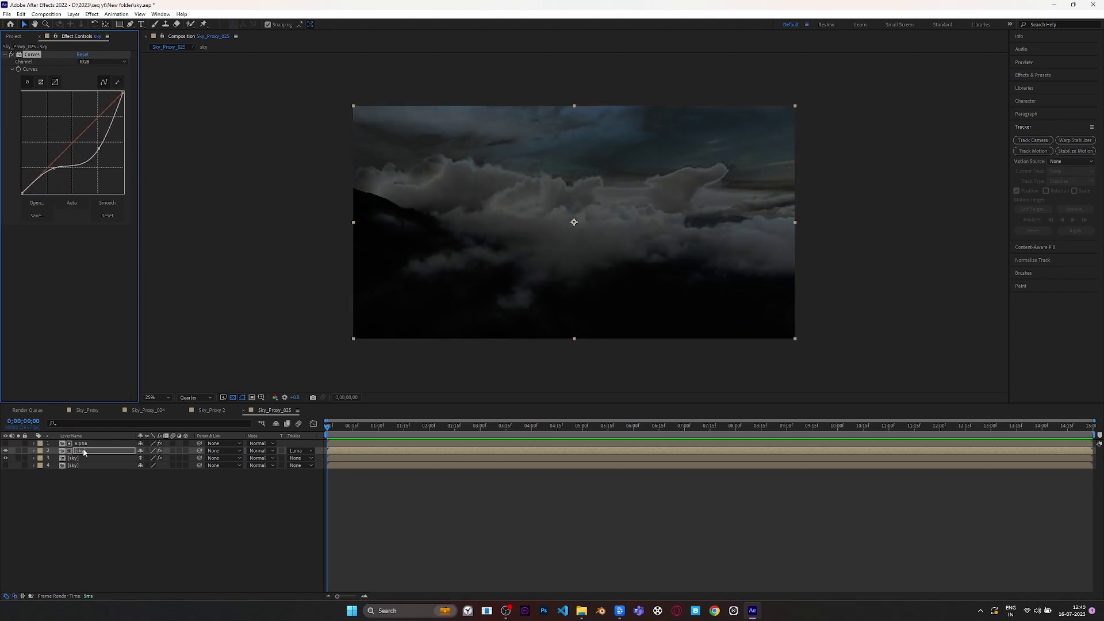
# Add a second Curves effect to the luma-matted sky layer, dropping the curve's white end to black and adjusting its shadow point.
pyautogui.hotkey('ctrl', 'space')
pyautogui.press('Return')
pyautogui.moveTo(124, 267); pyautogui.dragTo(125, 338)
pyautogui.moveTo(69, 352)
pyautogui.mouseDown()
pyautogui.moveTo(67, 341)
pyautogui.moveTo(131, 379)
pyautogui.moveTo(54, 347)
pyautogui.mouseUp()
pyautogui.click(449, 362)
# Refine the RGB curve of the first Curves effect on the luma-matted sky layer.
pyautogui.scroll(2, 287, 138)
pyautogui.moveTo(287, 138); pyautogui.dragTo(328, 220)
pyautogui.scroll(-2, 539, 271)
pyautogui.click(55, 174)
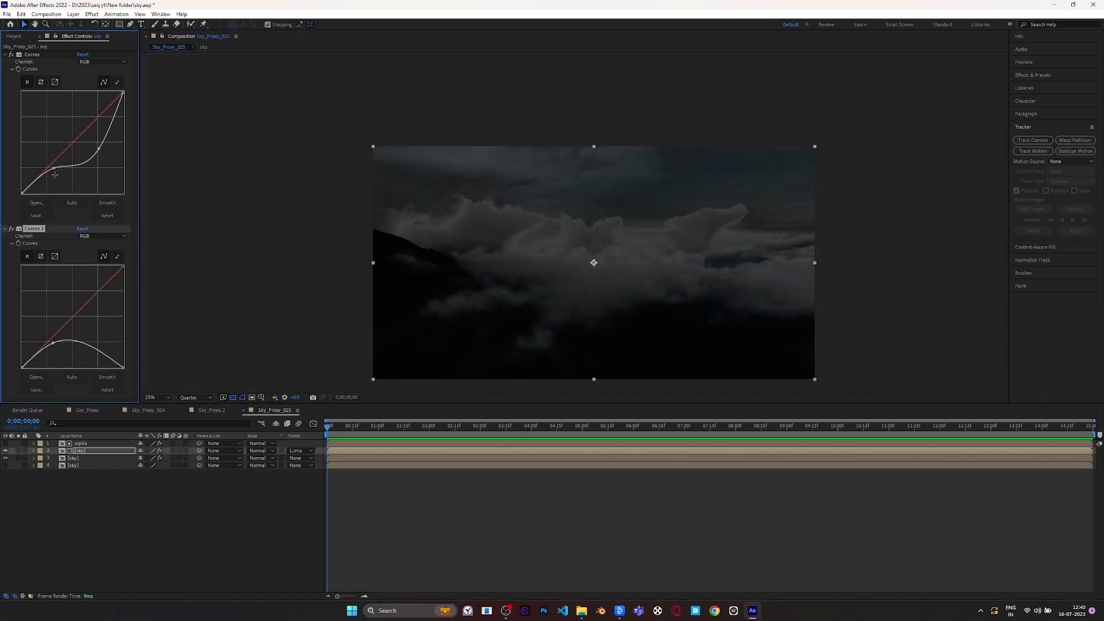
pyautogui.moveTo(55, 174); pyautogui.dragTo(102, 146)
pyautogui.click(397, 512)
pyautogui.click(90, 443)
pyautogui.click(397, 507)
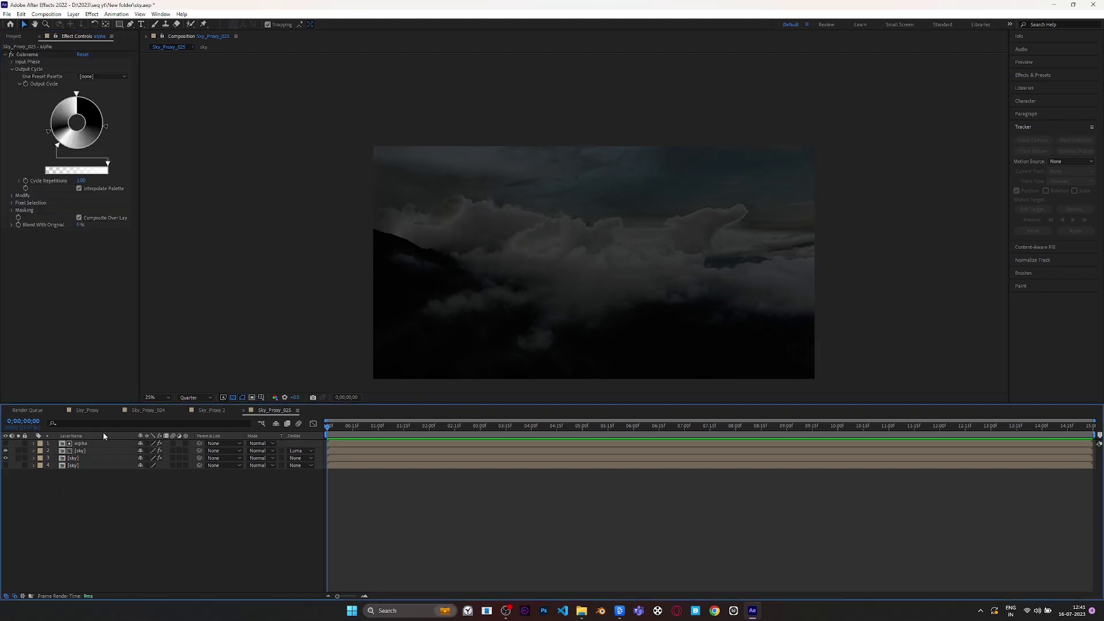
# Create an adjustment layer above the alpha layer and rename it as tint.
pyautogui.click(89, 444)
pyautogui.rightClick(106, 443)
pyautogui.rightClick(109, 480)
pyautogui.moveTo(127, 485)
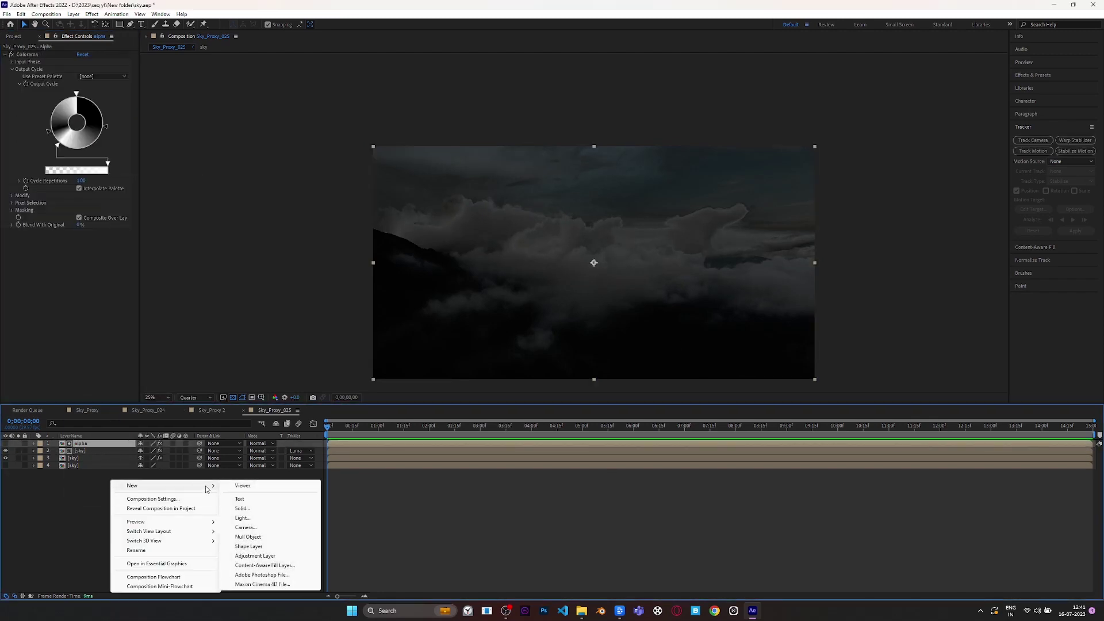
pyautogui.click(270, 556)
pyautogui.rightClick(98, 445)
pyautogui.click(130, 420)
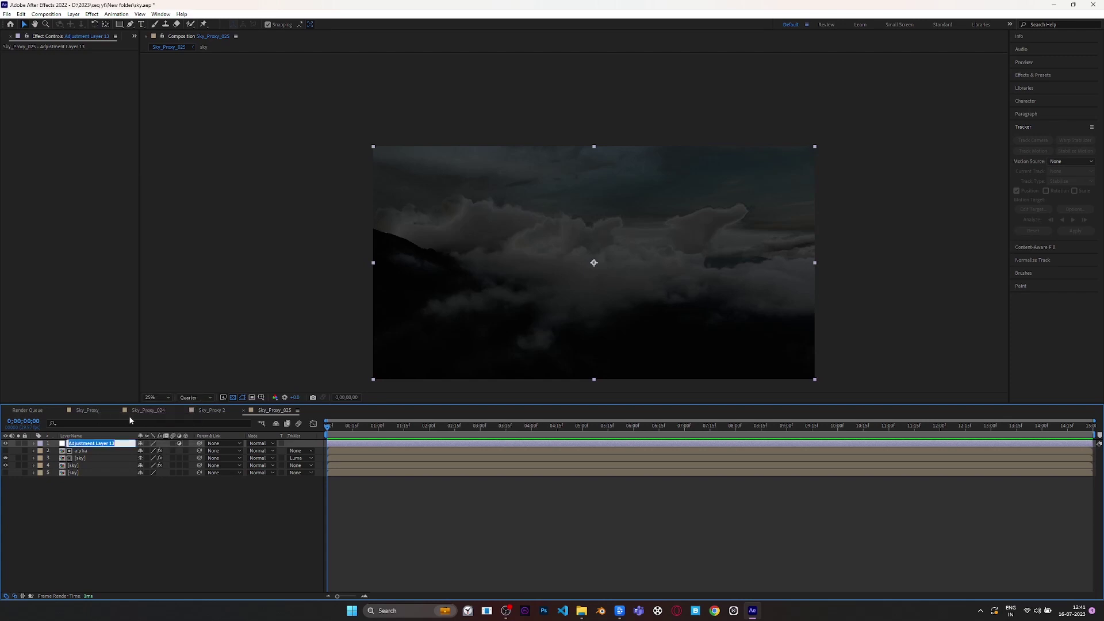
pyautogui.press('Return')
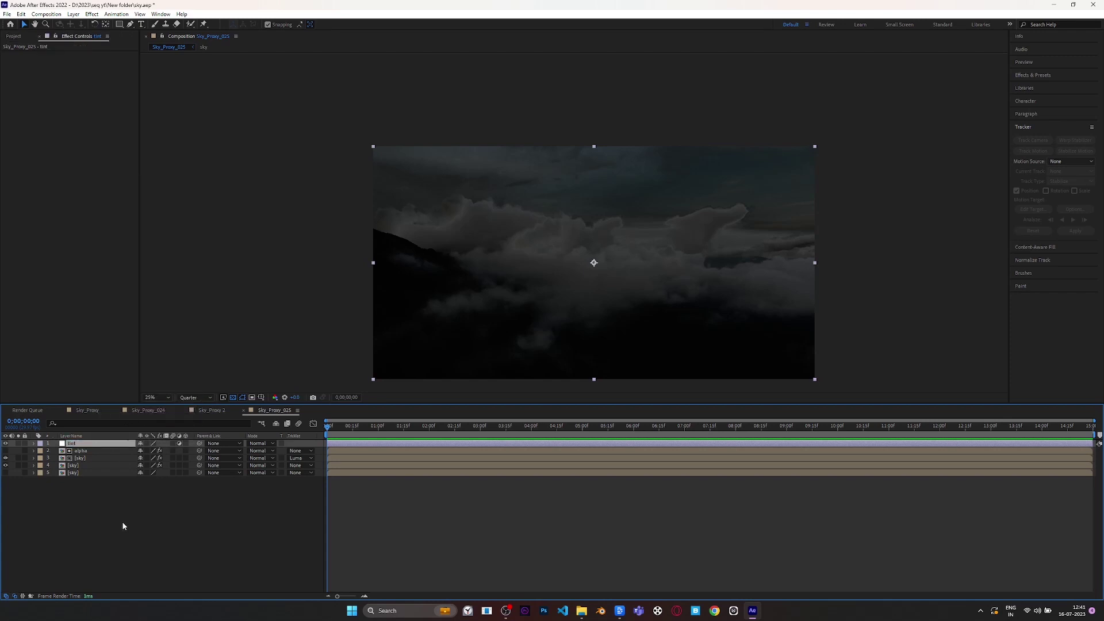
# Apply the Tint effect to the tint adjustment layer.
pyautogui.click(123, 523)
pyautogui.click(82, 445)
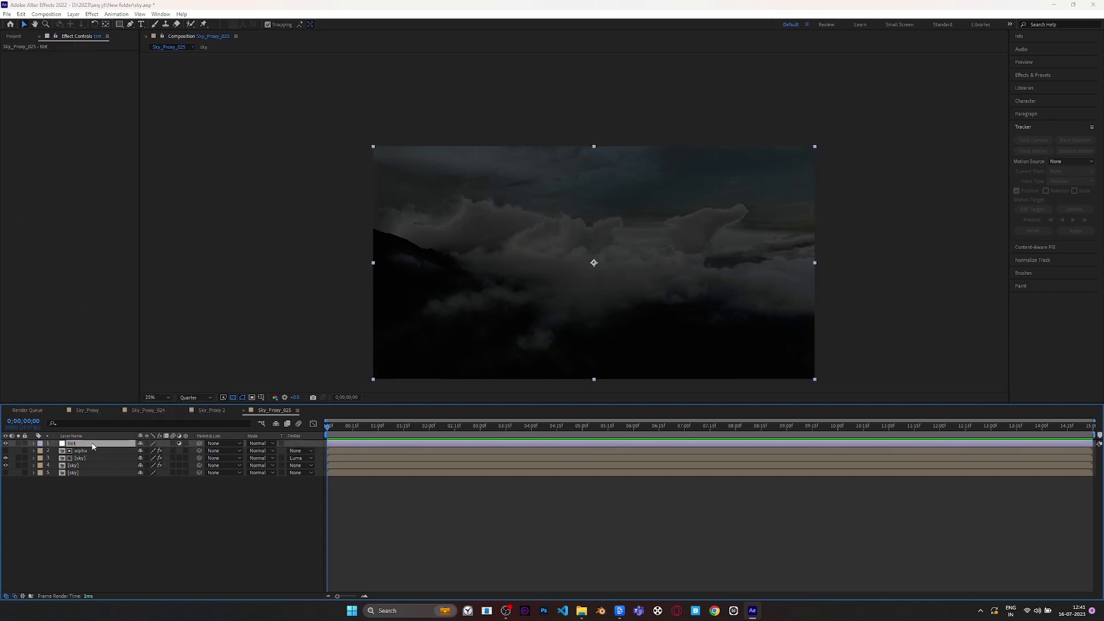
pyautogui.hotkey('ctrl', 'space')
pyautogui.write('tint')
pyautogui.press('Return')
pyautogui.click(116, 559)
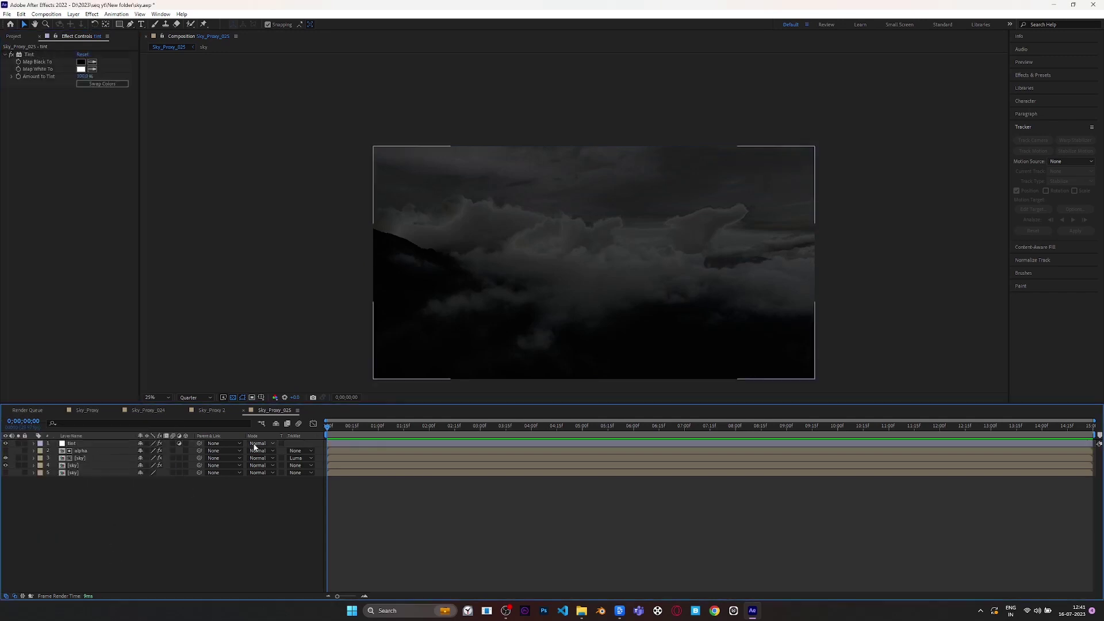
# Create another adjustment layer above the tint layer and apply the Gradient Ramp effect to it.
pyautogui.click(84, 441)
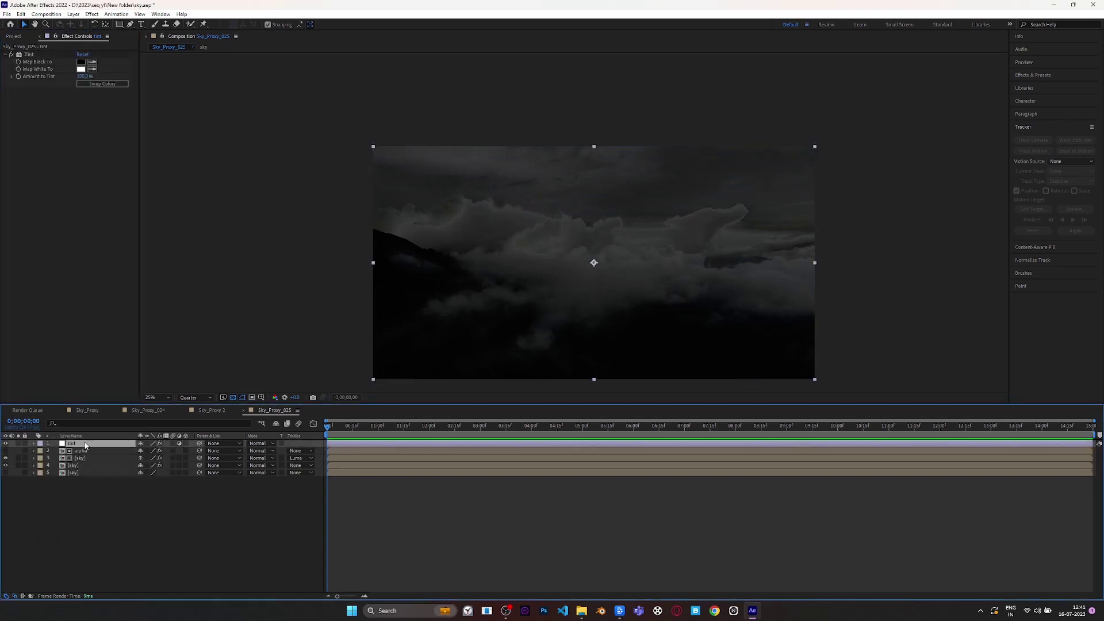
pyautogui.click(88, 519)
pyautogui.hotkey('ctrl', 'alt', 'y')
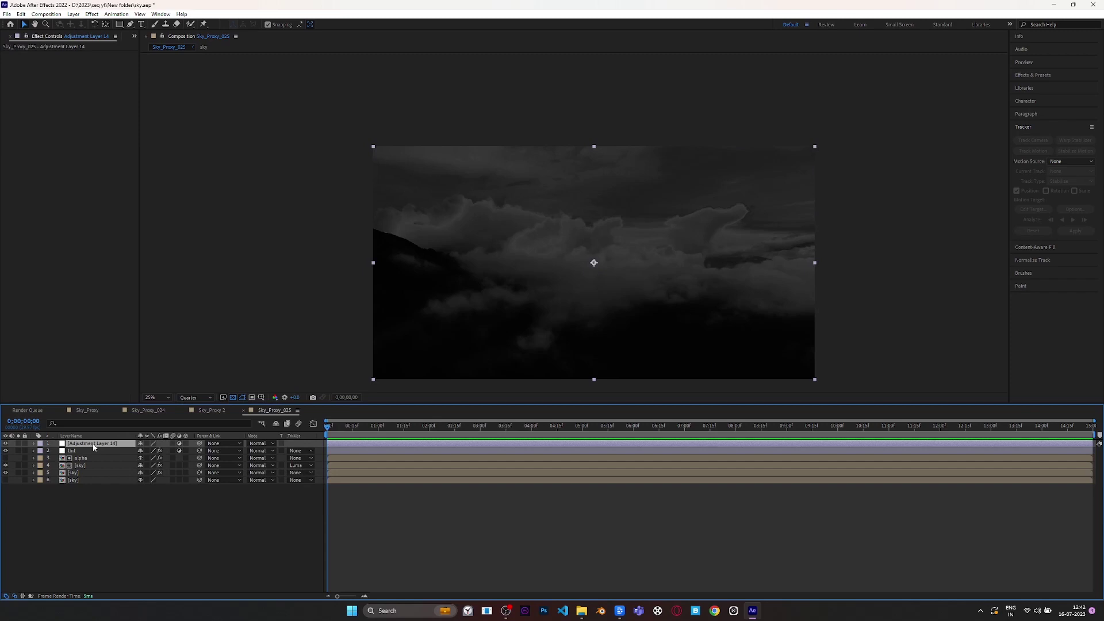
pyautogui.hotkey('ctrl', 'space')
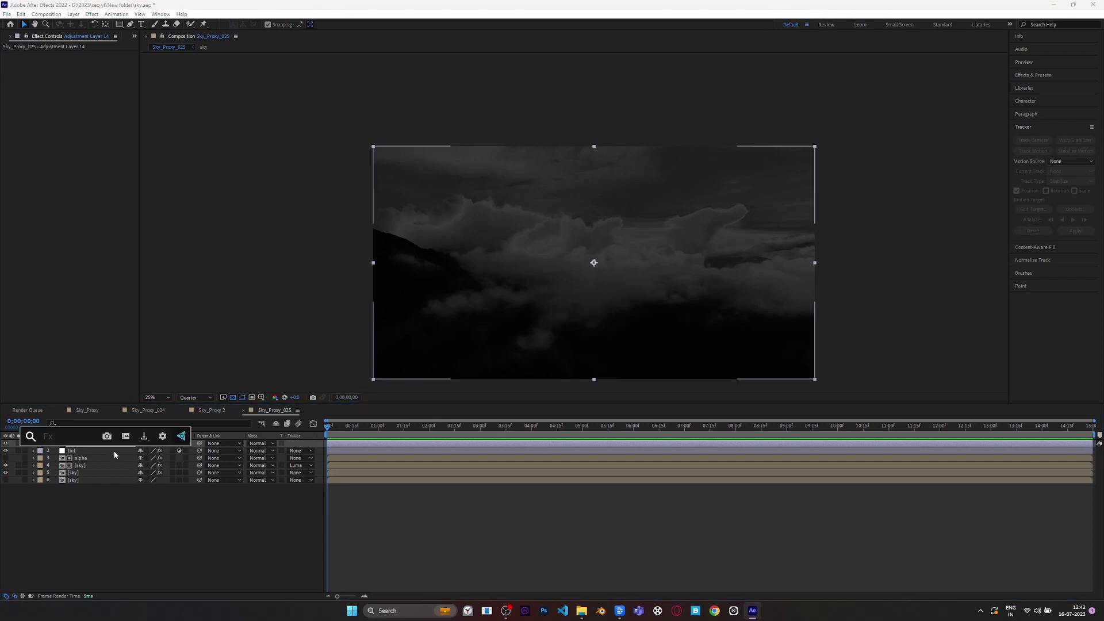
pyautogui.write('gradi')
pyautogui.click(94, 473)
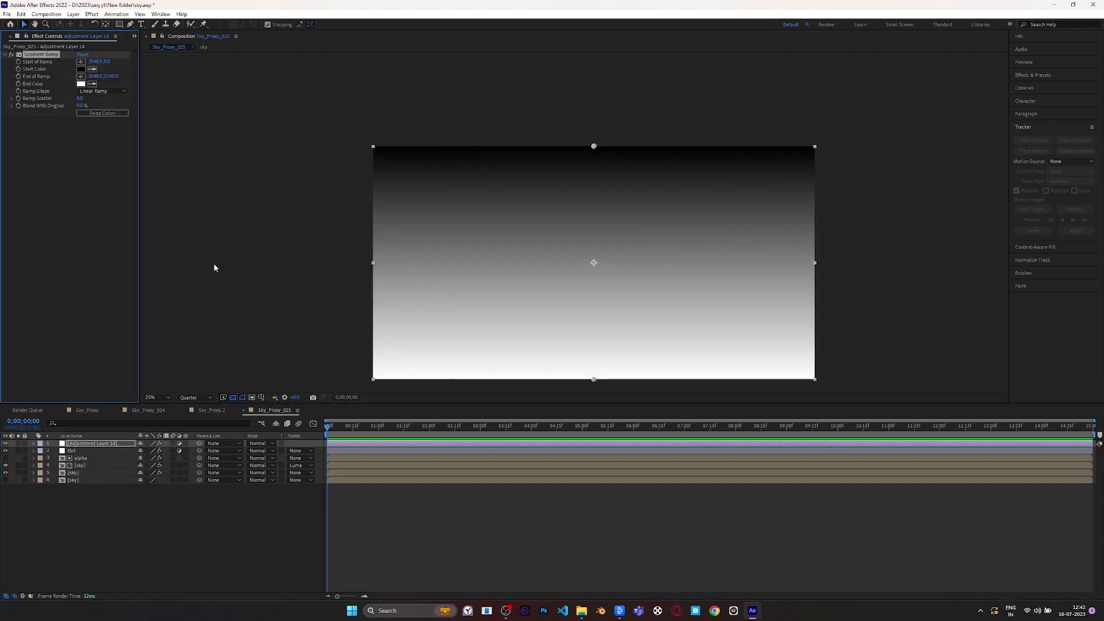
# Set the Gradient Ramp's start color to a dark navy blue and the layer's blending mode to Multiply.
pyautogui.click(81, 69)
pyautogui.click(569, 288)
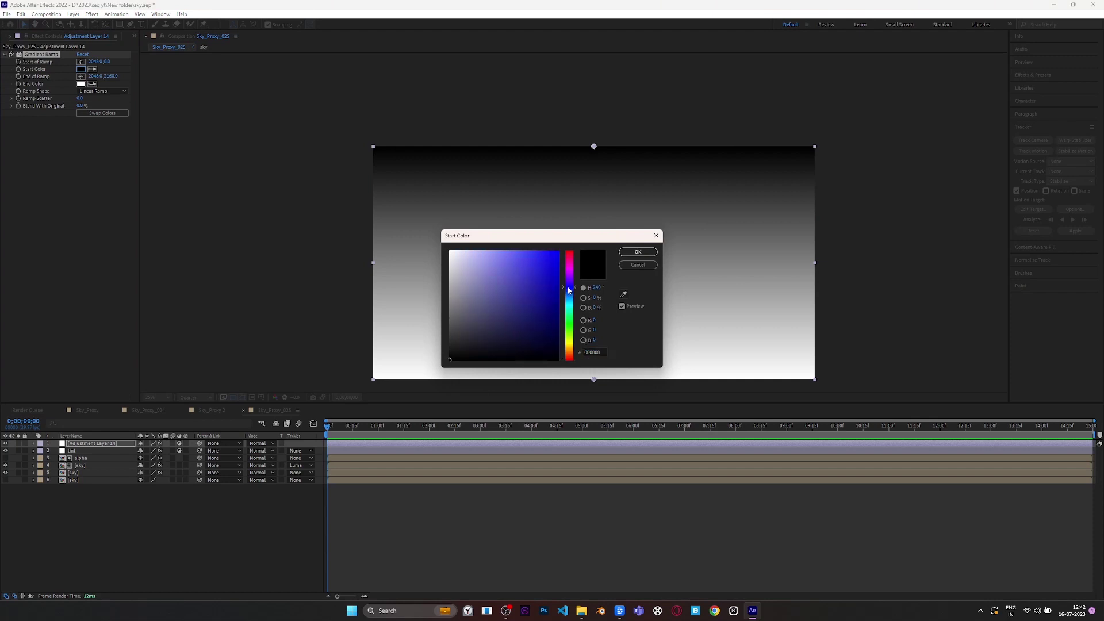
pyautogui.moveTo(571, 291)
pyautogui.mouseDown()
pyautogui.moveTo(533, 322)
pyautogui.moveTo(522, 348)
pyautogui.moveTo(503, 341)
pyautogui.mouseUp()
pyautogui.click(640, 253)
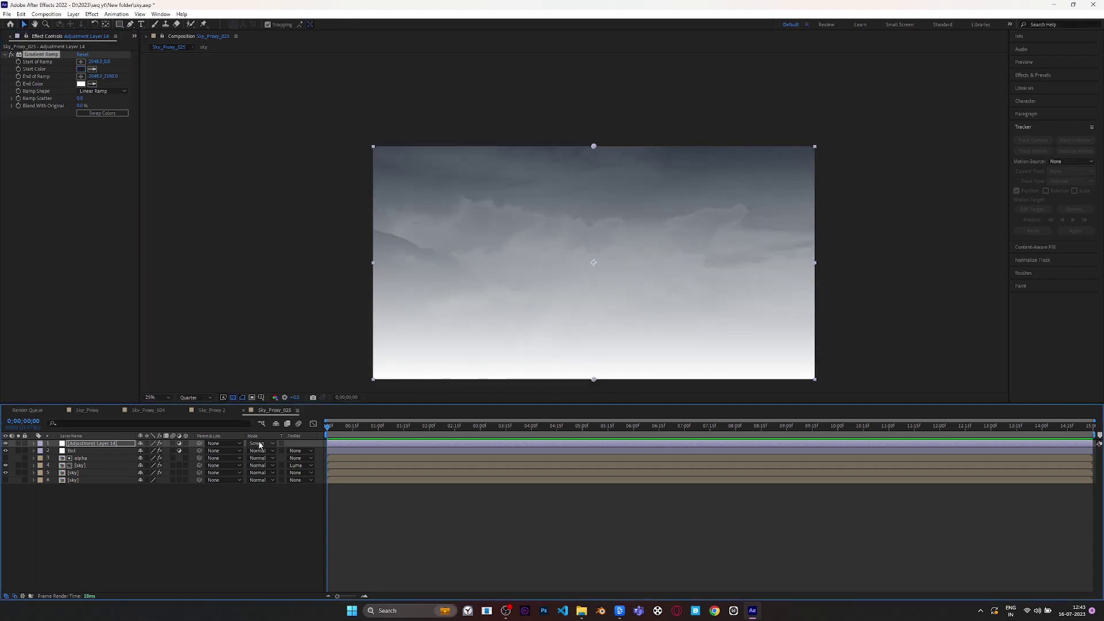
pyautogui.click(259, 444)
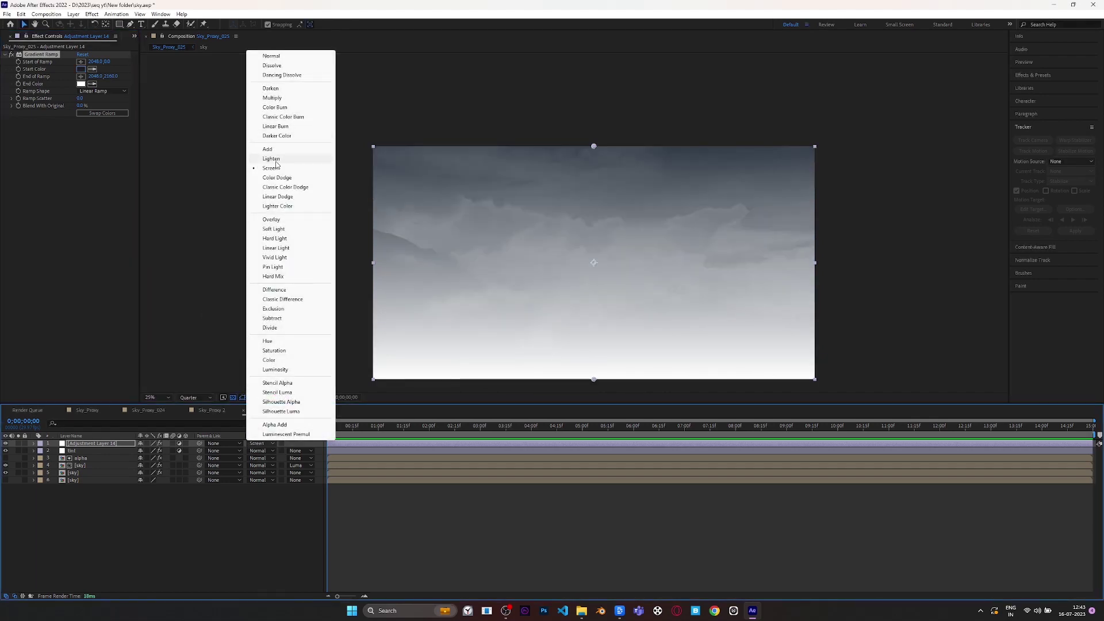
pyautogui.click(280, 99)
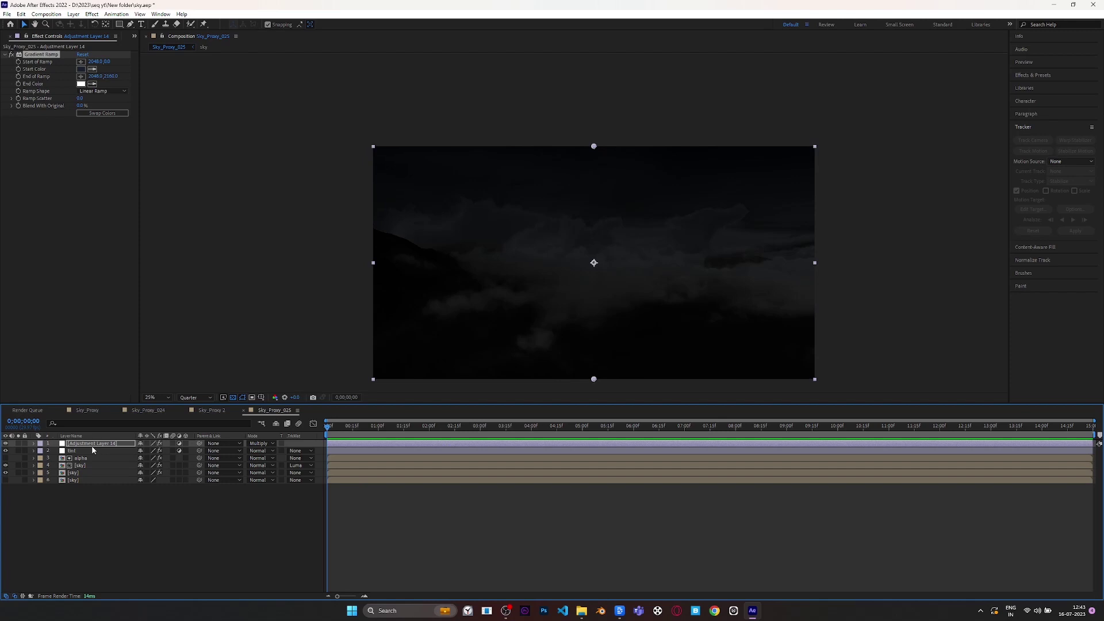
# Move the Gradient Ramp's start point outside the frame, above its upper-right corner.
pyautogui.moveTo(594, 146); pyautogui.dragTo(602, 69)
pyautogui.moveTo(661, 85); pyautogui.dragTo(645, 148)
pyautogui.moveTo(587, 131); pyautogui.dragTo(663, 101)
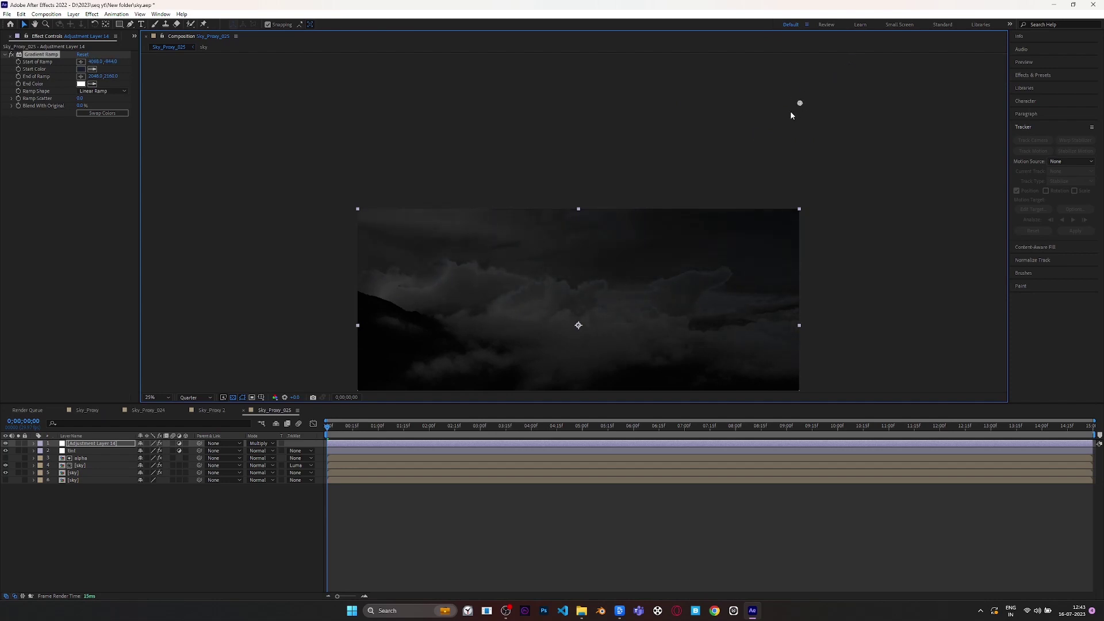
pyautogui.moveTo(791, 112); pyautogui.dragTo(791, 113)
pyautogui.click(726, 156)
pyautogui.scroll(-2, 623, 237)
pyautogui.scroll(2, 588, 253)
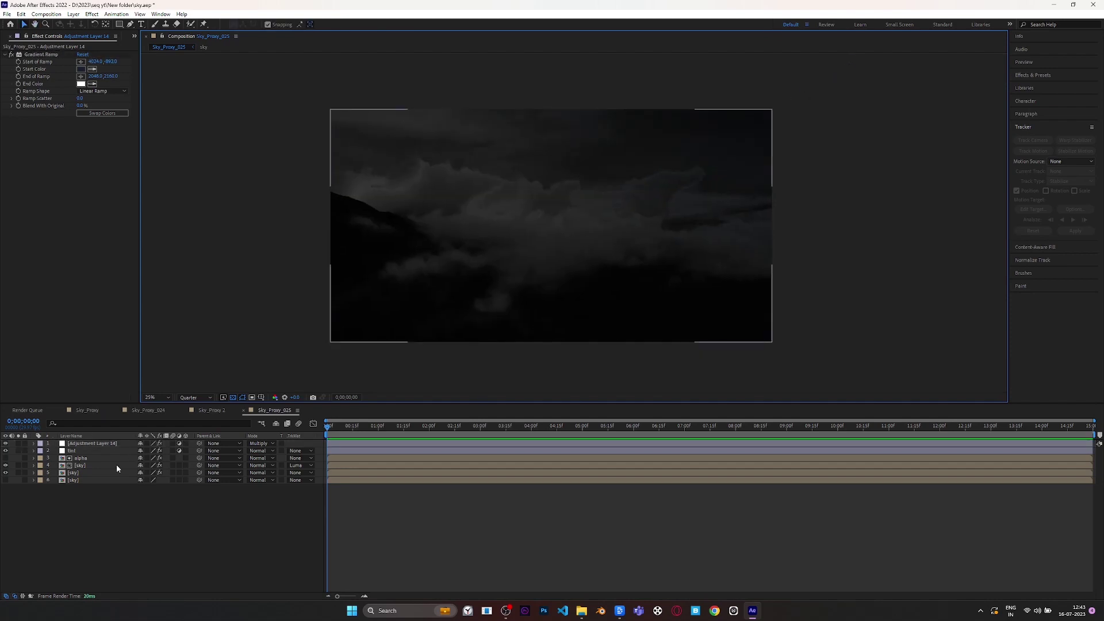
# Rename the Gradient Ramp adjustment layer as gradient.
pyautogui.rightClick(91, 445)
pyautogui.click(109, 441)
pyautogui.write('gradient')
pyautogui.click(242, 515)
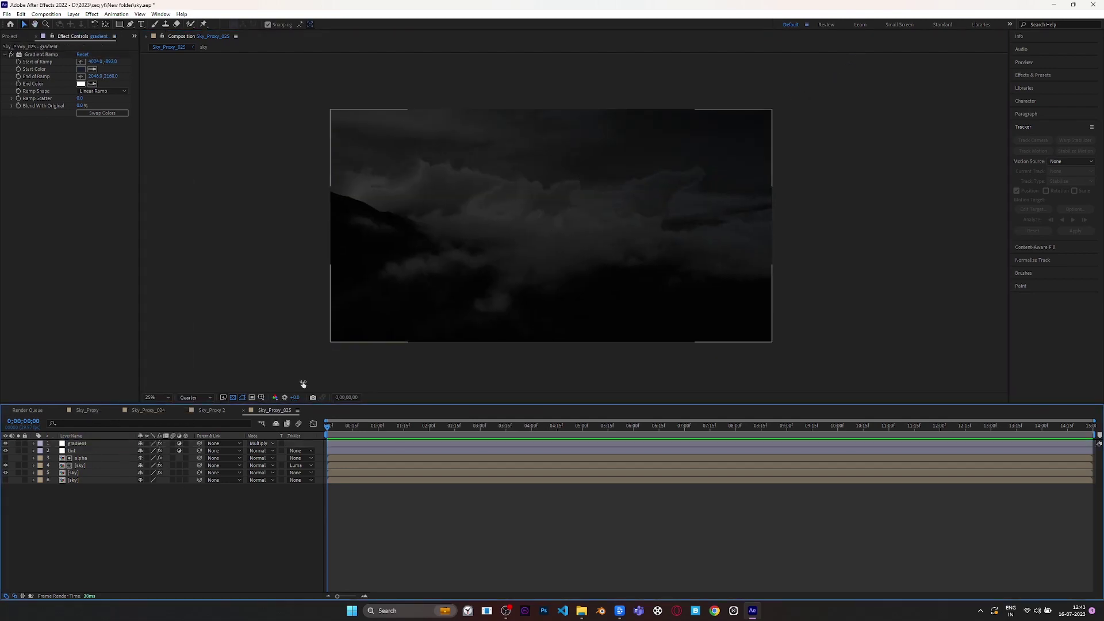
# Create a new adjustment layer above the gradient layer.
pyautogui.moveTo(491, 337); pyautogui.dragTo(468, 356)
pyautogui.click(84, 444)
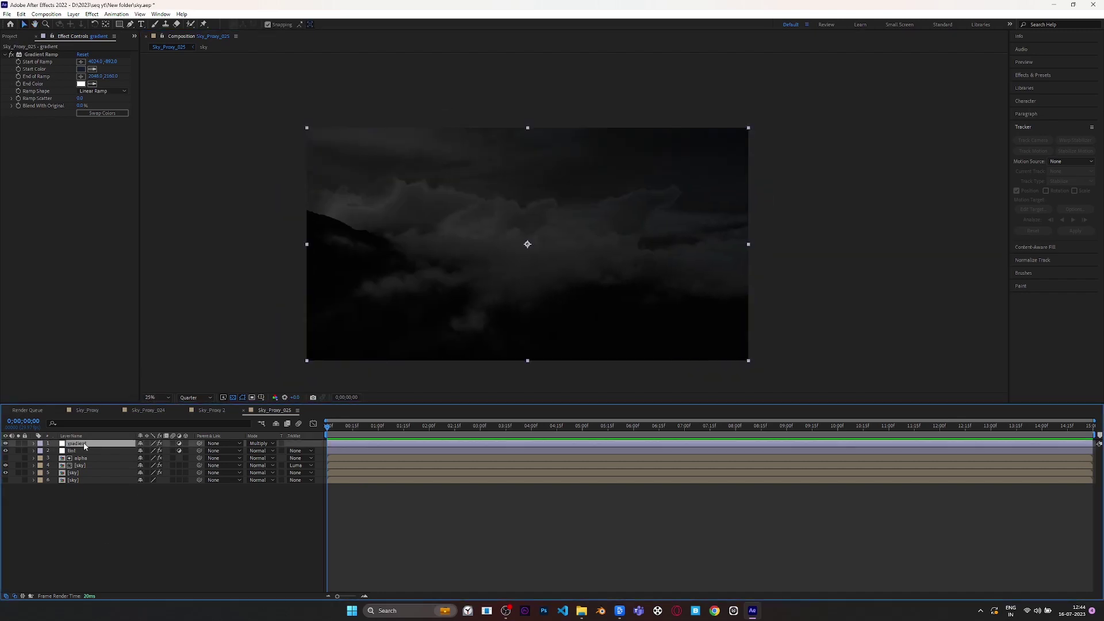
pyautogui.hotkey('ctrl', 'space')
pyautogui.rightClick(93, 500)
pyautogui.moveTo(130, 392)
pyautogui.click(233, 460)
# Draw a closed curved Pen mask on the new adjustment layer around the upper part of the sky, extending beyond the frame.
pyautogui.click(131, 24)
pyautogui.moveTo(270, 65); pyautogui.dragTo(239, 91)
pyautogui.moveTo(218, 124); pyautogui.dragTo(218, 141)
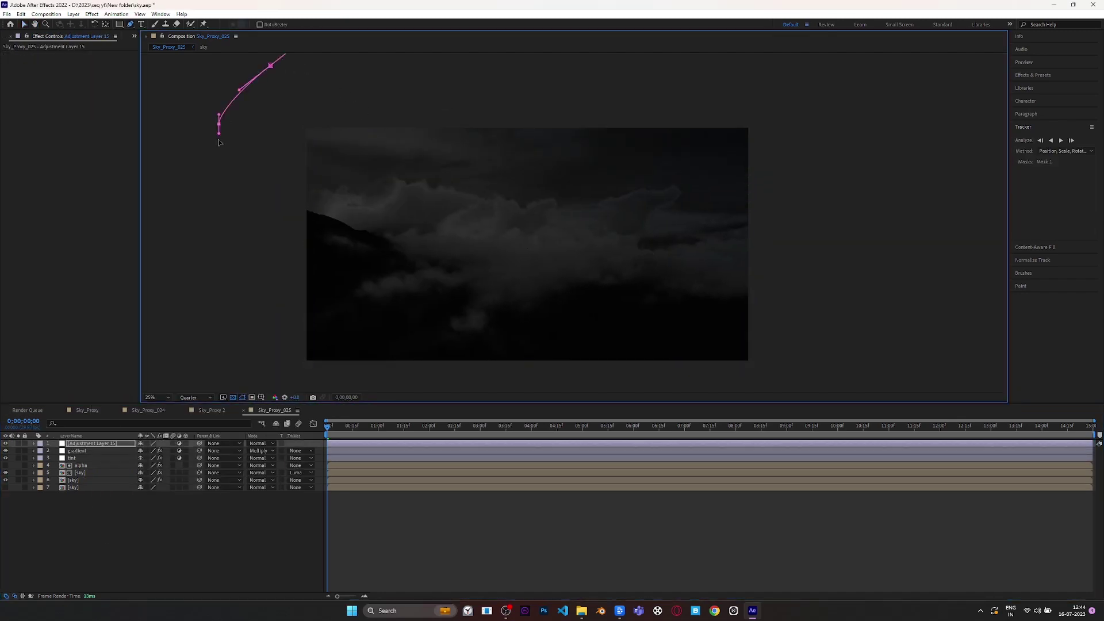
pyautogui.moveTo(234, 191); pyautogui.dragTo(246, 202)
pyautogui.moveTo(340, 243); pyautogui.dragTo(352, 246)
pyautogui.moveTo(775, 135); pyautogui.dragTo(748, 128)
pyautogui.moveTo(590, 97); pyautogui.dragTo(545, 92)
pyautogui.moveTo(398, 63); pyautogui.dragTo(363, 56)
pyautogui.click(271, 65)
# Apply the Exposure effect to the masked adjustment layer and raise its gamma correction to about 1.3.
pyautogui.click(107, 444)
pyautogui.hotkey('ctrl', 'space')
pyautogui.moveTo(84, 91); pyautogui.dragTo(105, 101)
# Feather the adjustment layer's mask by about 1580 pixels and move the mask down and to the left over the clouds.
pyautogui.press('f')
pyautogui.moveTo(153, 458); pyautogui.dragTo(1061, 475)
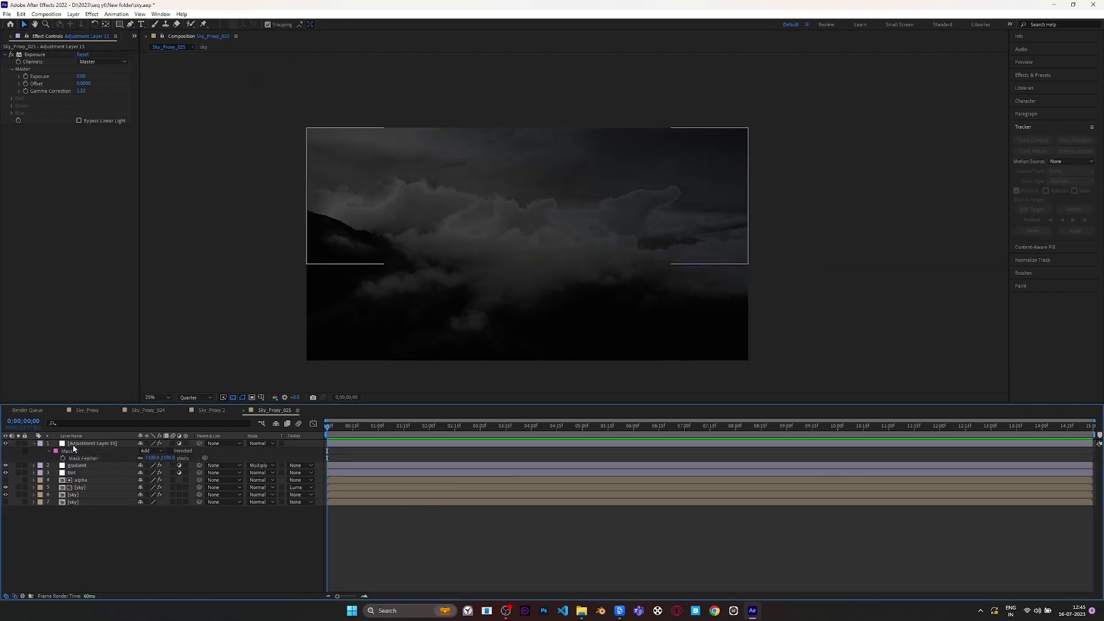
pyautogui.click(74, 450)
pyautogui.hotkey('ctrl', 't')
pyautogui.moveTo(513, 210); pyautogui.dragTo(403, 240)
pyautogui.press('Return')
pyautogui.moveTo(452, 136); pyautogui.dragTo(462, 116)
pyautogui.scroll(-1, 485, 296)
pyautogui.click(486, 300)
pyautogui.press('.')
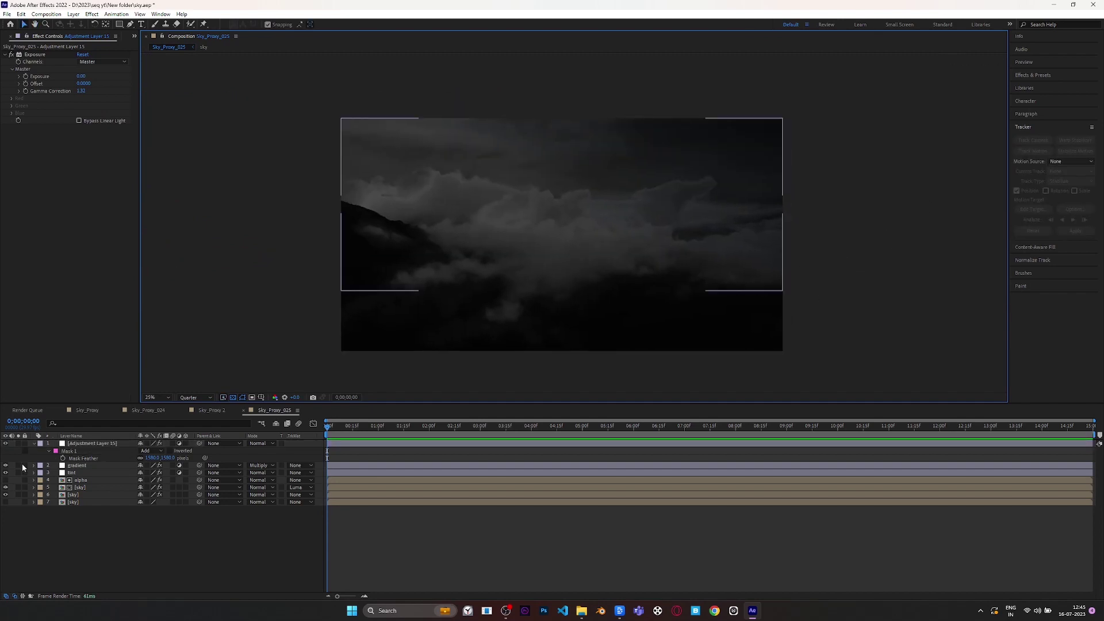
# Hide and show the masked exposure adjustment layer to compare the sky with and without it.
pyautogui.moveTo(81, 465)
pyautogui.mouseDown()
pyautogui.moveTo(85, 441)
pyautogui.moveTo(80, 452)
pyautogui.mouseUp()
pyautogui.click(33, 451)
pyautogui.click(5, 444)
pyautogui.click(5, 443)
pyautogui.keyDown('ctrl'); pyautogui.click(86, 451); pyautogui.keyUp('ctrl')
# Apply the Curves effect to the tint adjustment layer.
pyautogui.click(77, 458)
pyautogui.hotkey('ctrl', 'space')
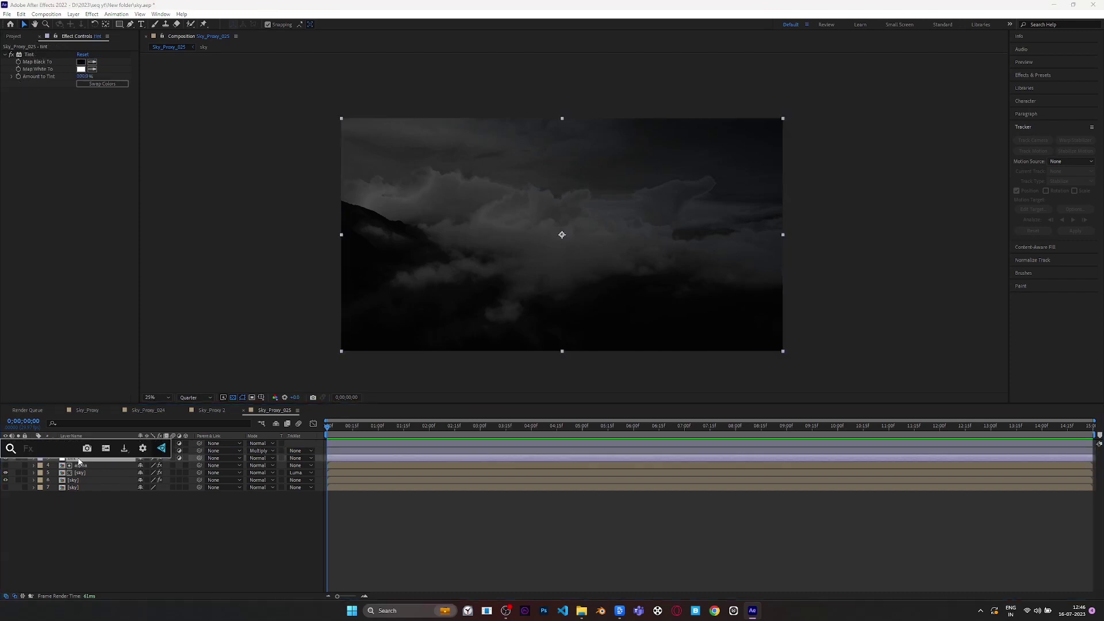
pyautogui.click(79, 460)
pyautogui.hotkey('ctrl', 'space')
pyautogui.write('cur')
pyautogui.press('Return')
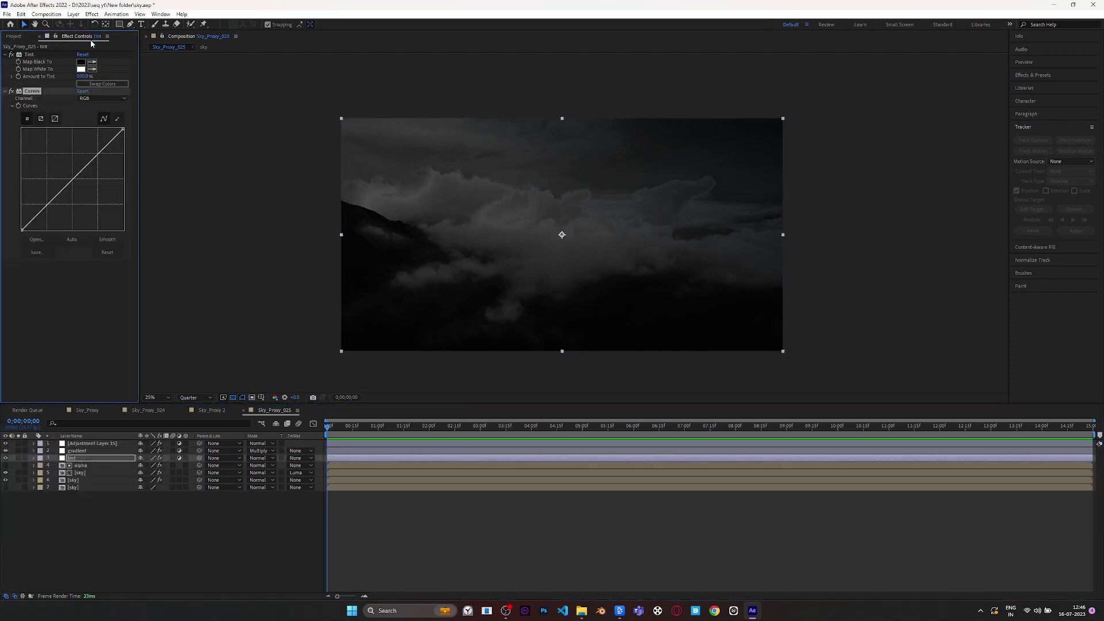
# Lift the blue channel slightly in the tint layer's Curves effect for a faint blue cast.
pyautogui.click(103, 98)
pyautogui.click(99, 136)
pyautogui.click(72, 177)
pyautogui.moveTo(46, 204); pyautogui.dragTo(44, 204)
pyautogui.click(109, 546)
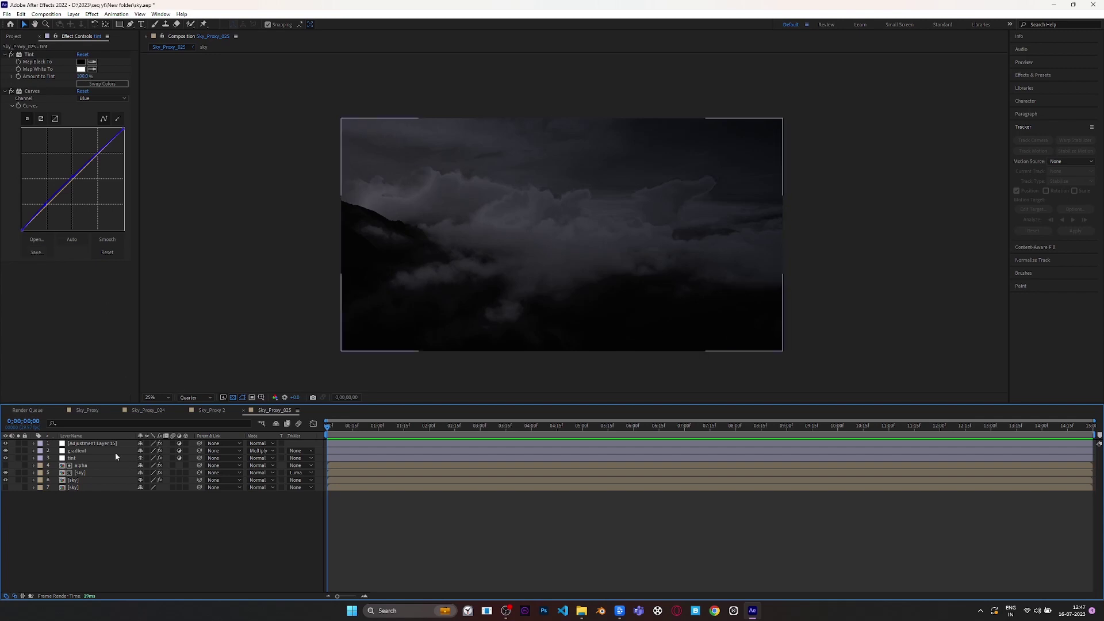
pyautogui.click(415, 169)
# Add the full moon image to the composition, scale it down and place it in the sky's upper-left corner.
pyautogui.moveTo(135, 101); pyautogui.dragTo(469, 245)
pyautogui.click(405, 528)
pyautogui.click(6, 36)
pyautogui.press('s')
pyautogui.moveTo(164, 451); pyautogui.dragTo(119, 451)
pyautogui.moveTo(490, 224); pyautogui.dragTo(384, 158)
pyautogui.moveTo(162, 451); pyautogui.dragTo(159, 452)
pyautogui.click(545, 563)
# Set the moon layer's blend mode to Screen.
pyautogui.click(262, 443)
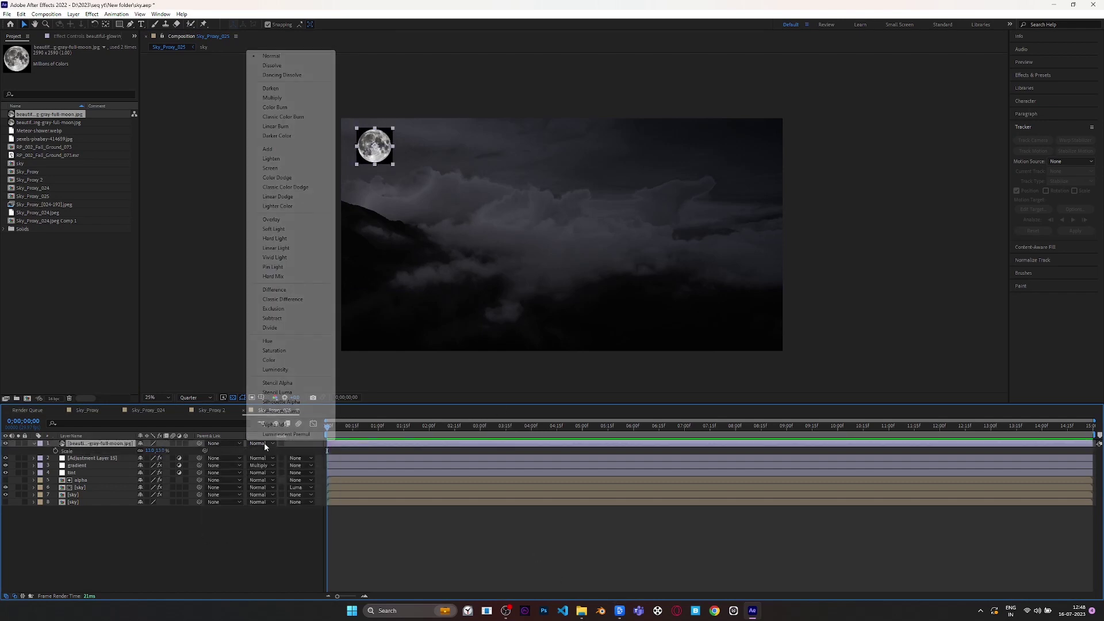
pyautogui.click(313, 162)
pyautogui.click(506, 524)
# Apply the Glow effect to the moon layer and set its threshold to about 65% and its radius close to 1000.
pyautogui.click(92, 444)
pyautogui.press('s')
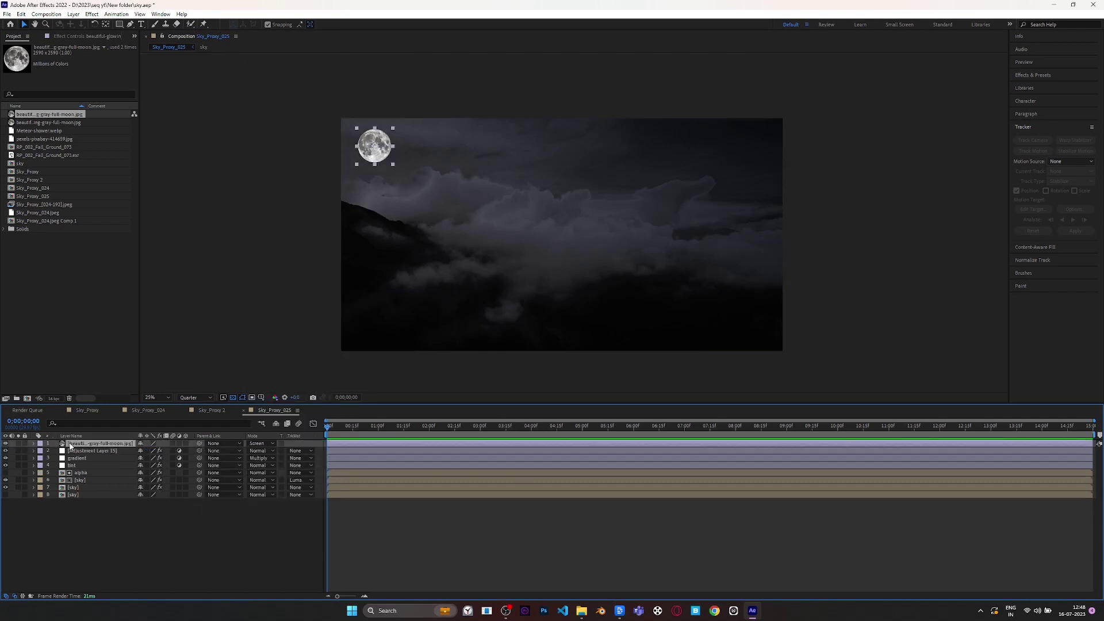
pyautogui.hotkey('ctrl', 'space')
pyautogui.write('glow')
pyautogui.press('Return')
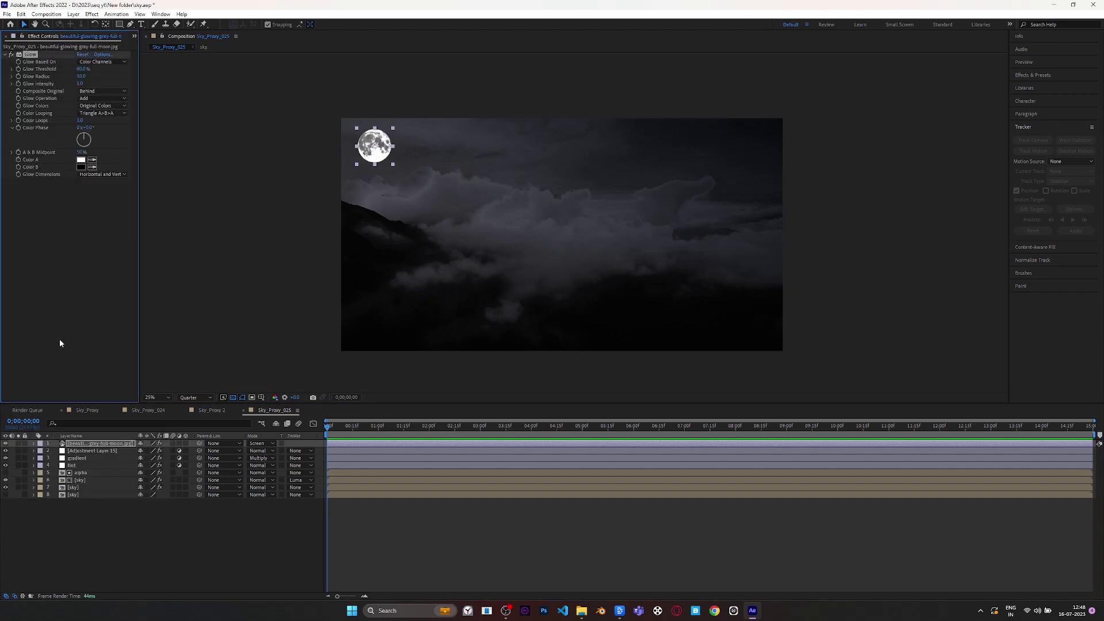
pyautogui.moveTo(81, 76)
pyautogui.mouseDown()
pyautogui.moveTo(912, 98)
pyautogui.moveTo(96, 68)
pyautogui.moveTo(109, 67)
pyautogui.moveTo(77, 84)
pyautogui.mouseUp()
pyautogui.click(515, 532)
pyautogui.scroll(-1, 575, 222)
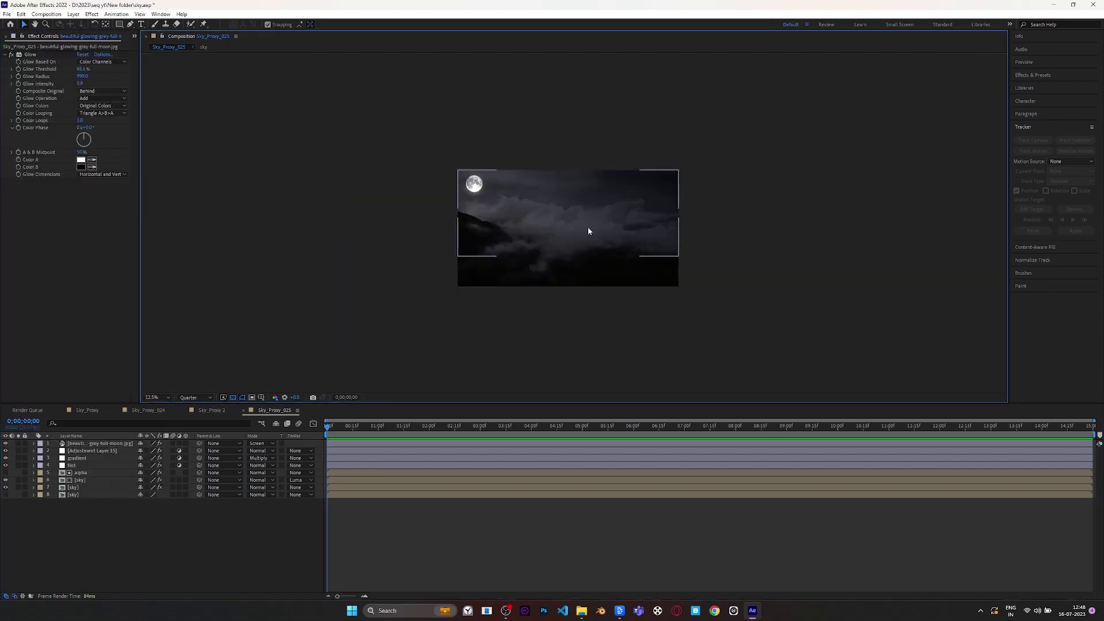
# Move the moon slightly down and to the left in the sky.
pyautogui.scroll(1, 578, 223)
pyautogui.moveTo(375, 148); pyautogui.dragTo(373, 156)
pyautogui.click(895, 165)
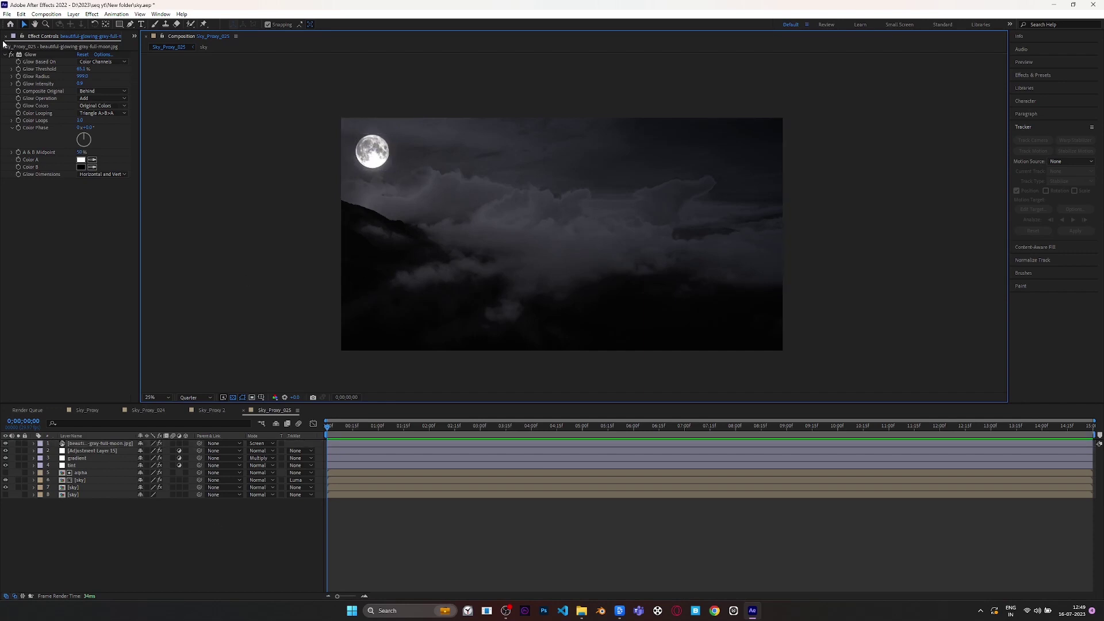
# Add the storm cloud image pexels-pixabay-414659.jpg to the composition as the topmost layer.
pyautogui.click(3, 38)
pyautogui.click(135, 36)
pyautogui.click(154, 47)
pyautogui.click(86, 272)
pyautogui.click(32, 131)
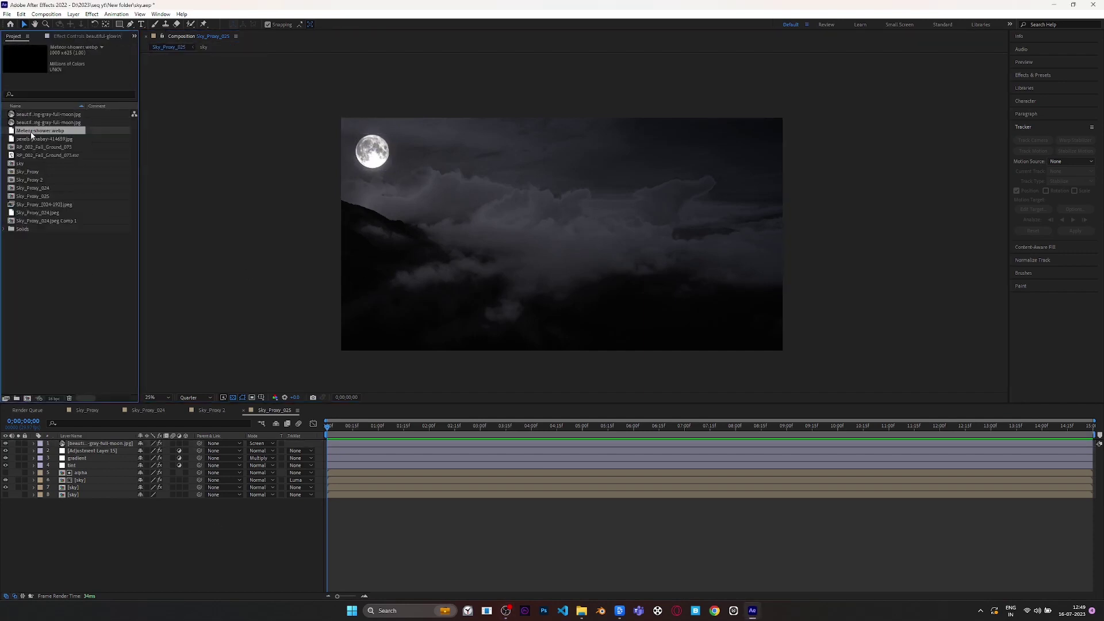
pyautogui.click(32, 138)
pyautogui.moveTo(32, 139); pyautogui.dragTo(396, 230)
pyautogui.scroll(-4, 483, 199)
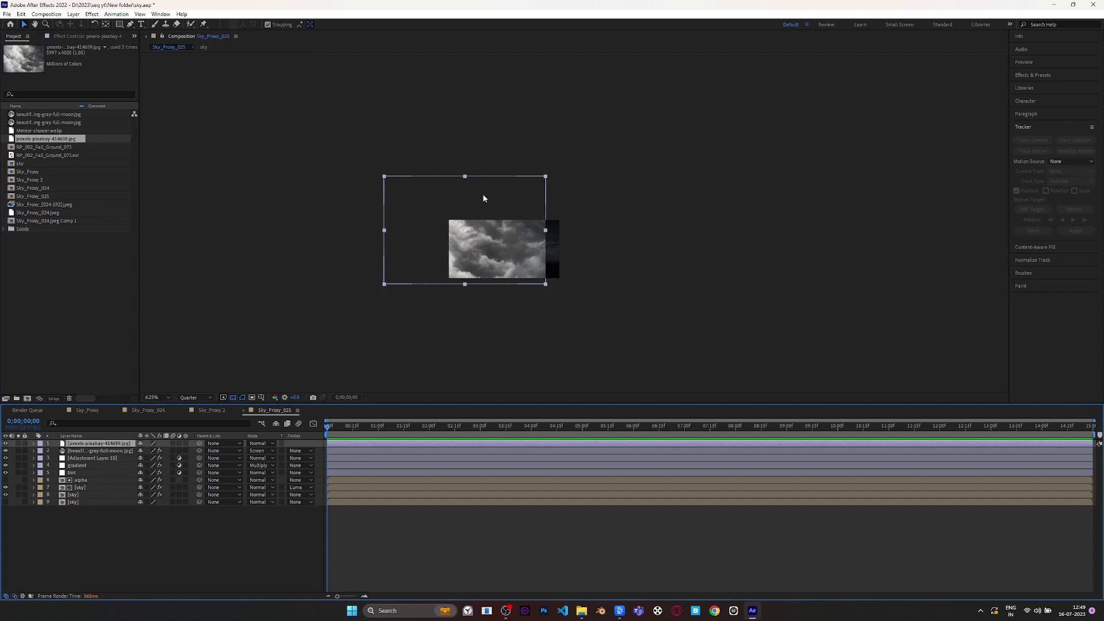
pyautogui.scroll(4, 536, 247)
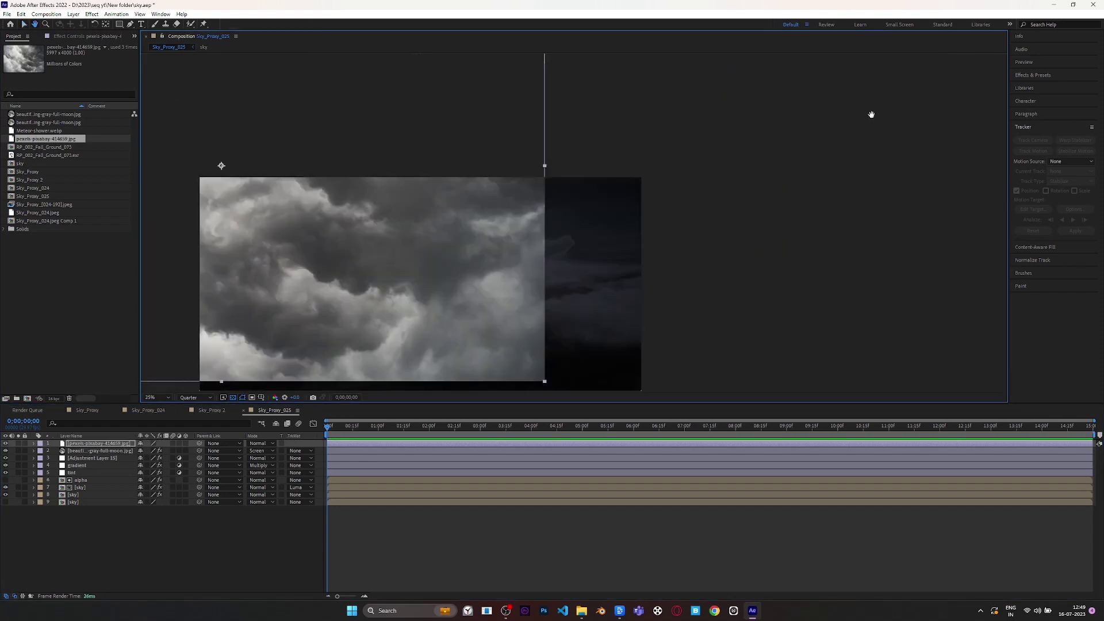
pyautogui.moveTo(871, 114); pyautogui.dragTo(922, 93)
# Set the cloud image's blend mode to Linear Dodge and move it up and left over the moon.
pyautogui.click(268, 444)
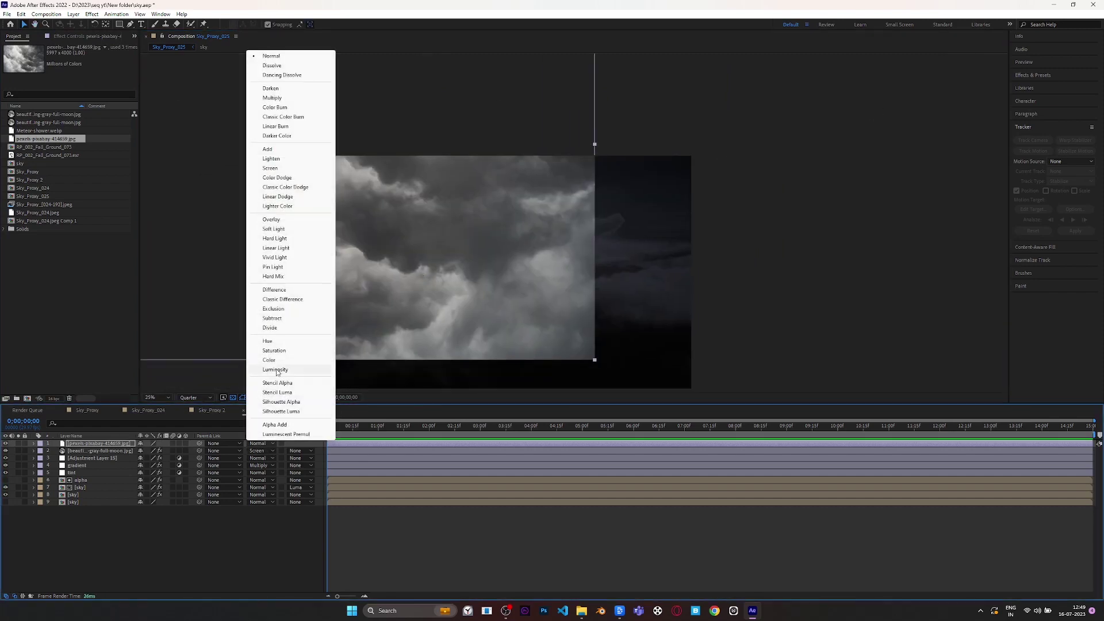
pyautogui.click(285, 197)
pyautogui.moveTo(404, 251)
pyautogui.mouseDown()
pyautogui.moveTo(355, 139)
pyautogui.moveTo(374, 157)
pyautogui.moveTo(308, 156)
pyautogui.mouseUp()
# Apply Curves to the cloud image, darken its shadows and midtones, and shift the image further up and left.
pyautogui.click(104, 443)
pyautogui.hotkey('ctrl', 'space')
pyautogui.write('cur')
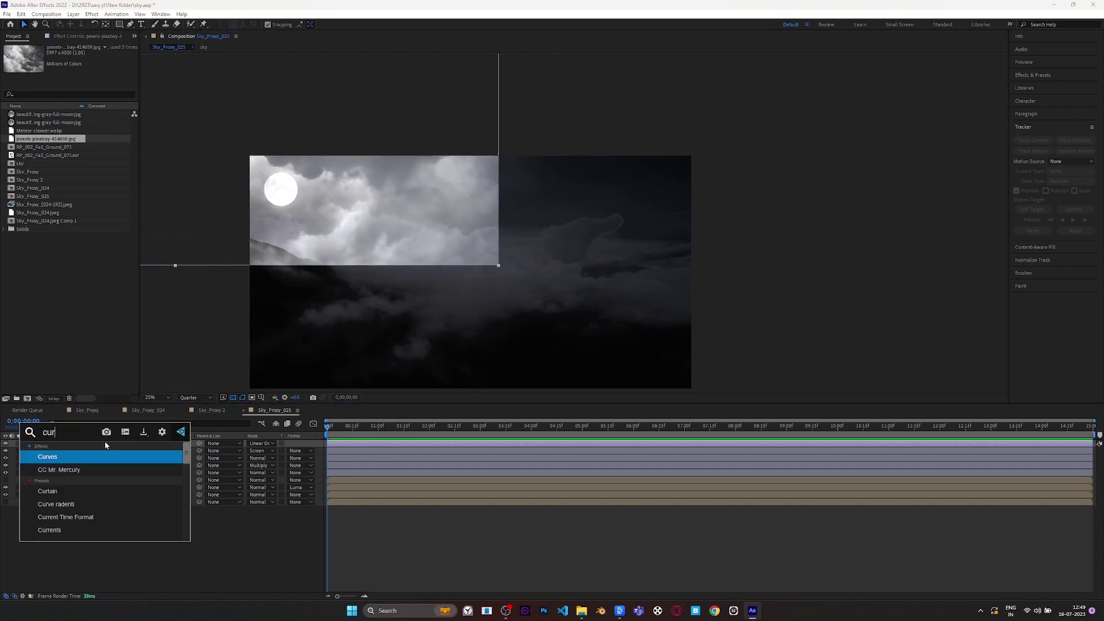
pyautogui.press('Return')
pyautogui.moveTo(73, 142); pyautogui.dragTo(74, 177)
pyautogui.moveTo(99, 130); pyautogui.dragTo(98, 133)
pyautogui.moveTo(74, 176); pyautogui.dragTo(76, 172)
pyautogui.moveTo(399, 223); pyautogui.dragTo(372, 199)
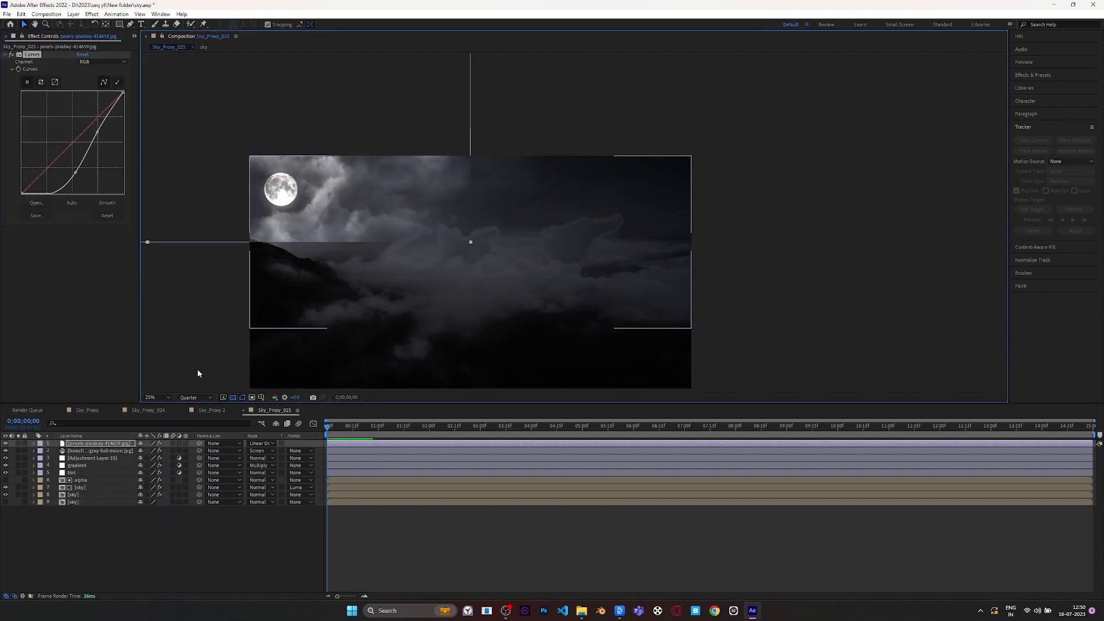
# Lower the cloud image's opacity and limit it to the area around the moon with a feathered Pen tool mask.
pyautogui.press('t')
pyautogui.moveTo(141, 450); pyautogui.dragTo(118, 451)
pyautogui.moveTo(381, 206)
pyautogui.mouseDown()
pyautogui.moveTo(331, 255)
pyautogui.moveTo(417, 207)
pyautogui.moveTo(192, 128)
pyautogui.moveTo(219, 124)
pyautogui.mouseUp()
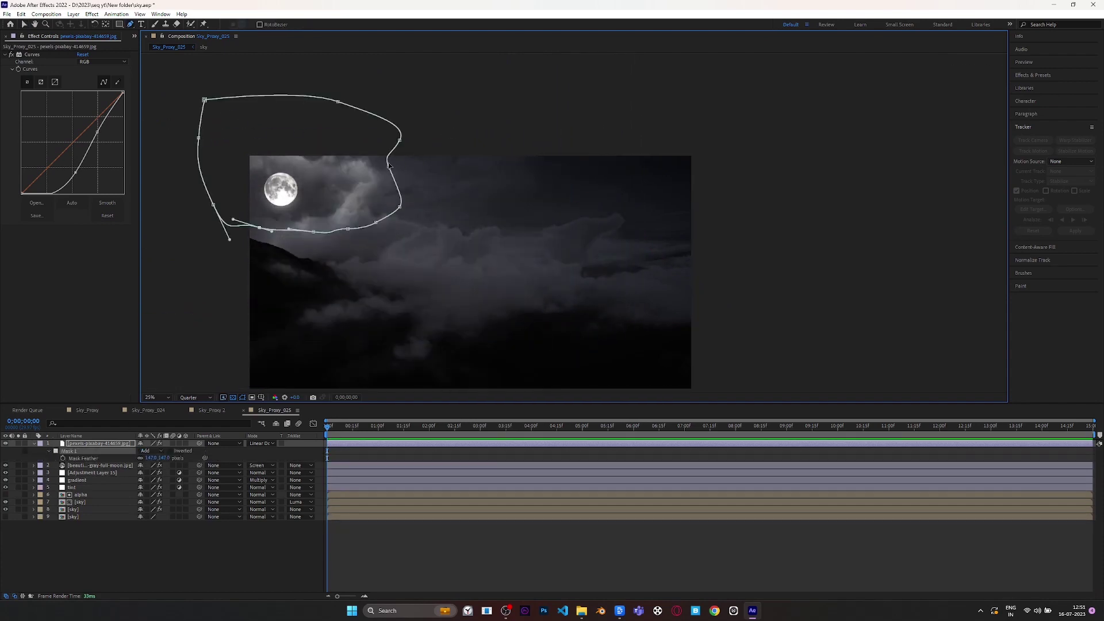
pyautogui.moveTo(389, 166); pyautogui.dragTo(360, 108)
pyautogui.press('v')
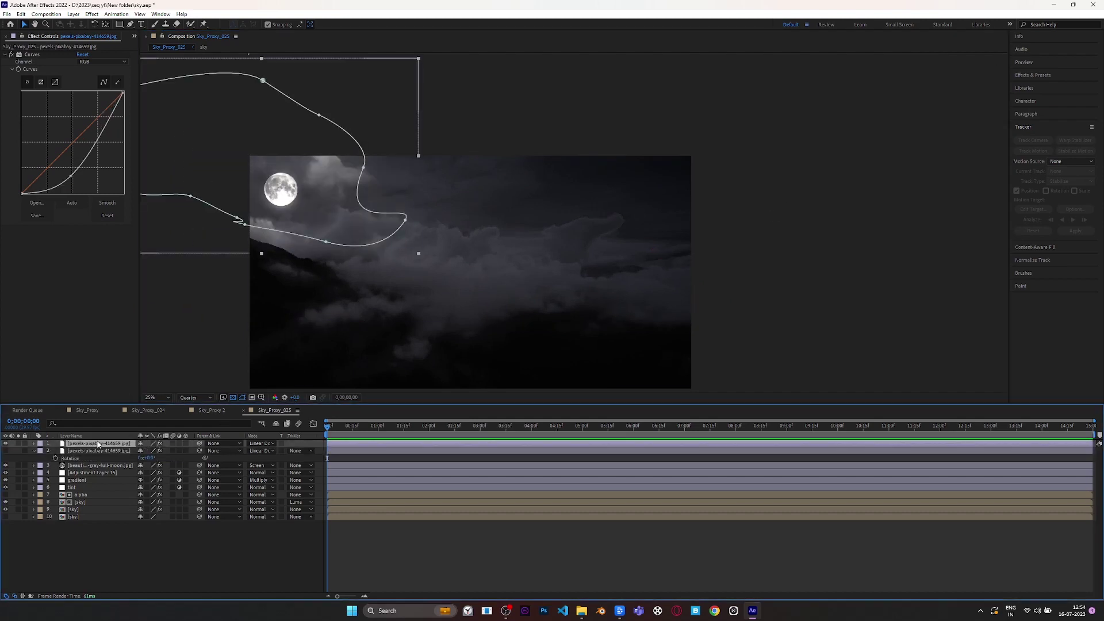
# Set the blend mode of the luma-matted sky layer to Linear Dodge.
pyautogui.click(540, 362)
pyautogui.click(308, 503)
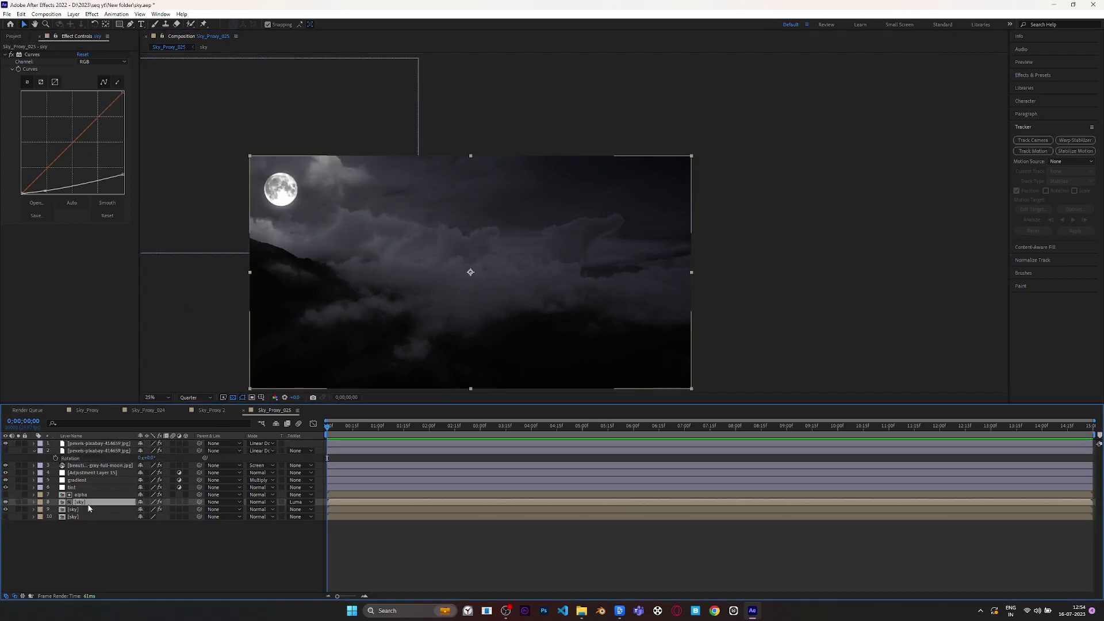
pyautogui.click(260, 503)
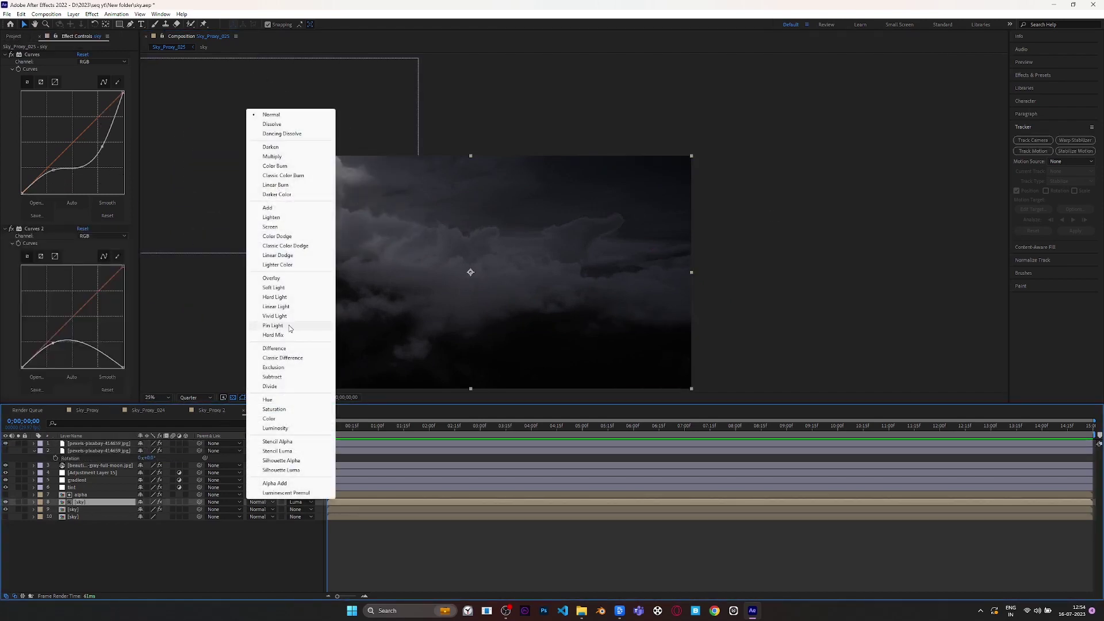
pyautogui.click(278, 255)
# Fine-tune the luma-matted sky layer's Curves 2 effect by lifting the shadows slightly and lowering the brighter tones.
pyautogui.moveTo(53, 343); pyautogui.dragTo(48, 347)
pyautogui.moveTo(93, 350); pyautogui.dragTo(93, 355)
pyautogui.scroll(-1, 515, 272)
pyautogui.scroll(1, 516, 272)
pyautogui.moveTo(516, 273); pyautogui.dragTo(539, 247)
pyautogui.click(787, 226)
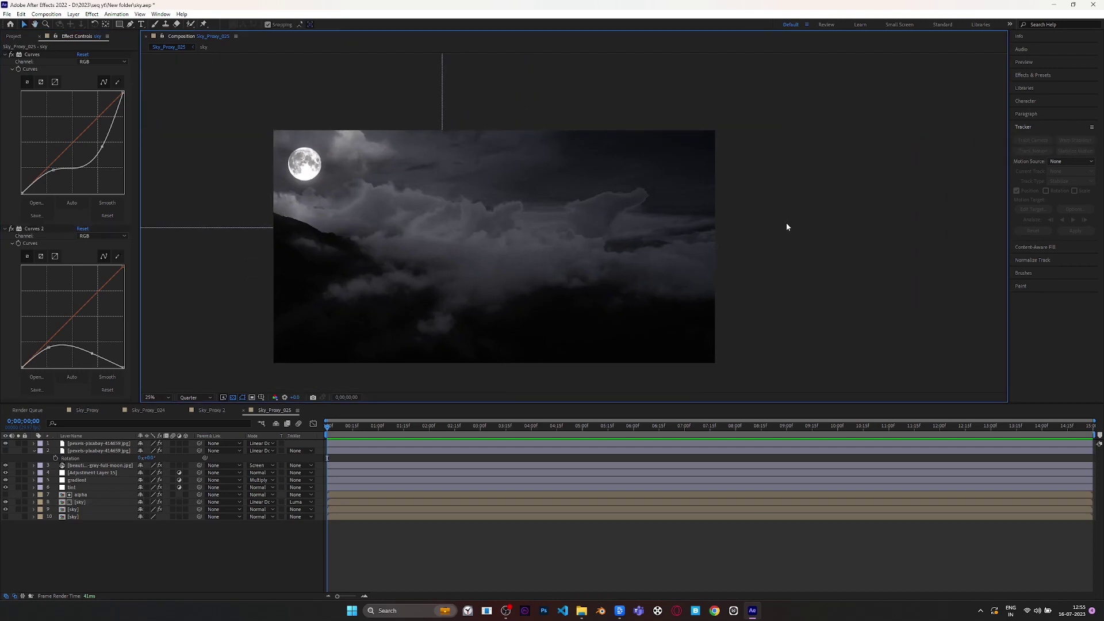
pyautogui.moveTo(53, 170); pyautogui.dragTo(56, 174)
pyautogui.scroll(-1, 380, 318)
pyautogui.click(379, 318)
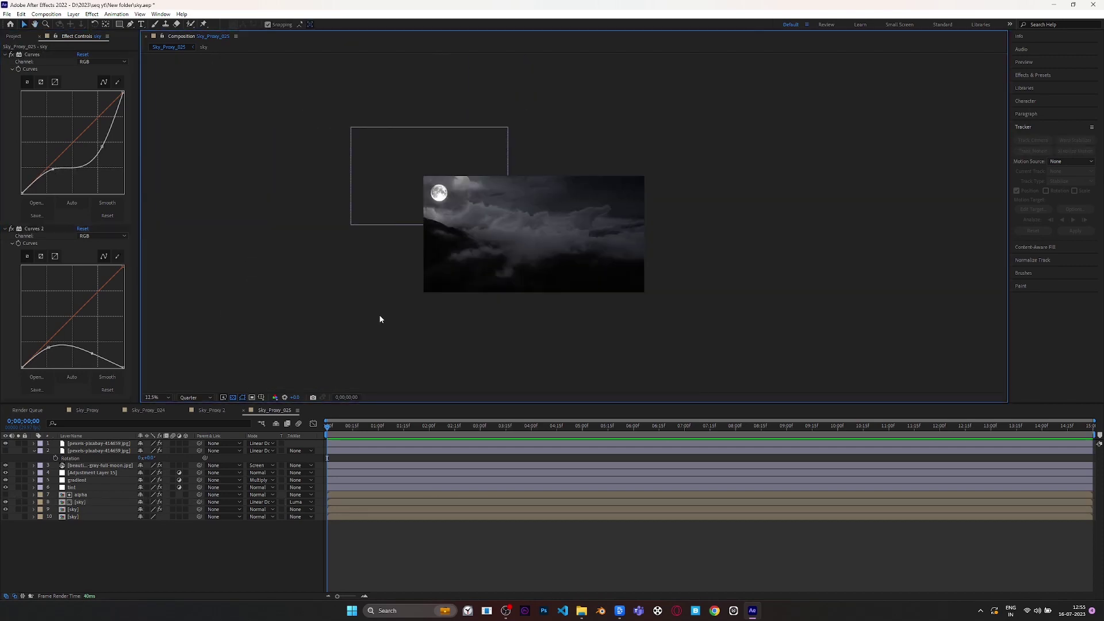
pyautogui.scroll(1, 379, 318)
# Move the visible cloud image layer below the tint adjustment layer in the layer stack.
pyautogui.click(92, 444)
pyautogui.moveTo(92, 446); pyautogui.dragTo(87, 490)
pyautogui.click(781, 242)
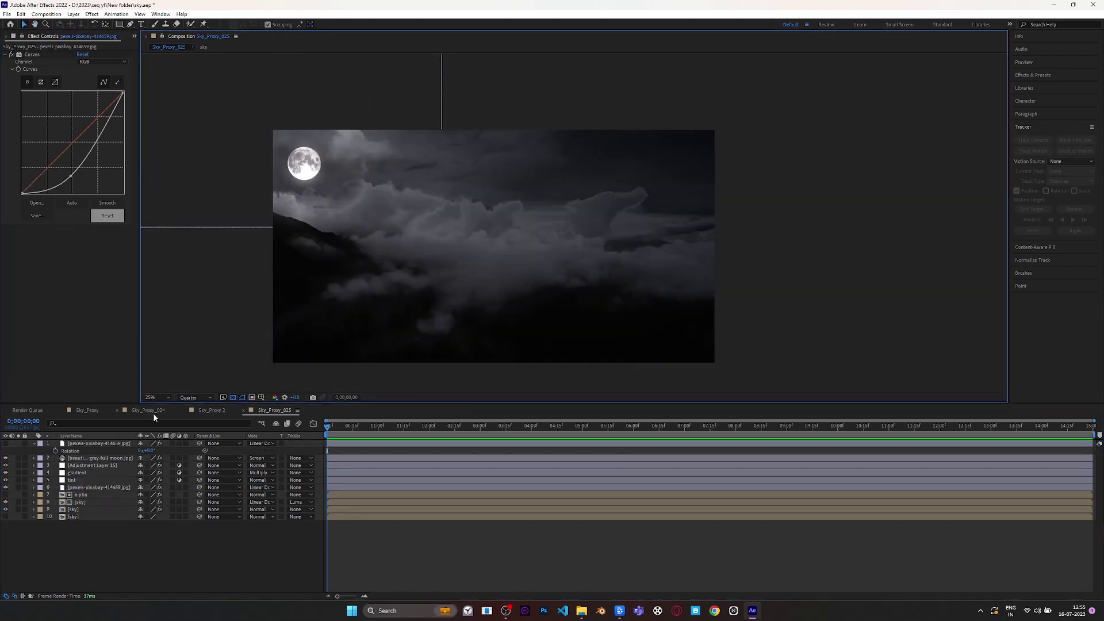
# Scrub the timeline to frame 0;00;00;21 to check the moonlit sky.
pyautogui.click(95, 458)
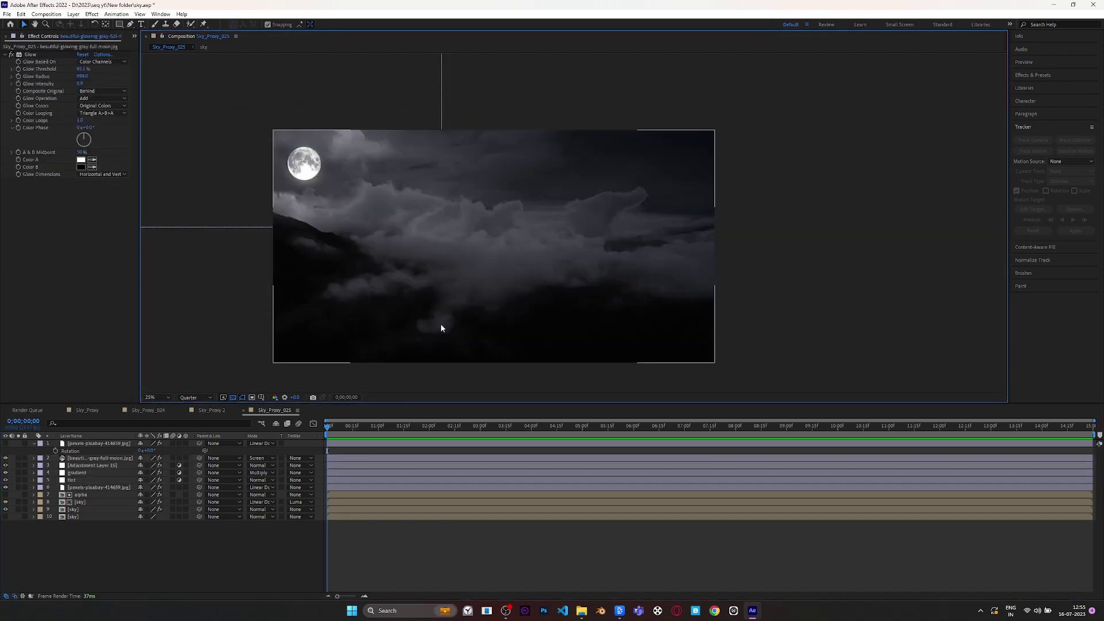
pyautogui.moveTo(337, 429); pyautogui.dragTo(433, 433)
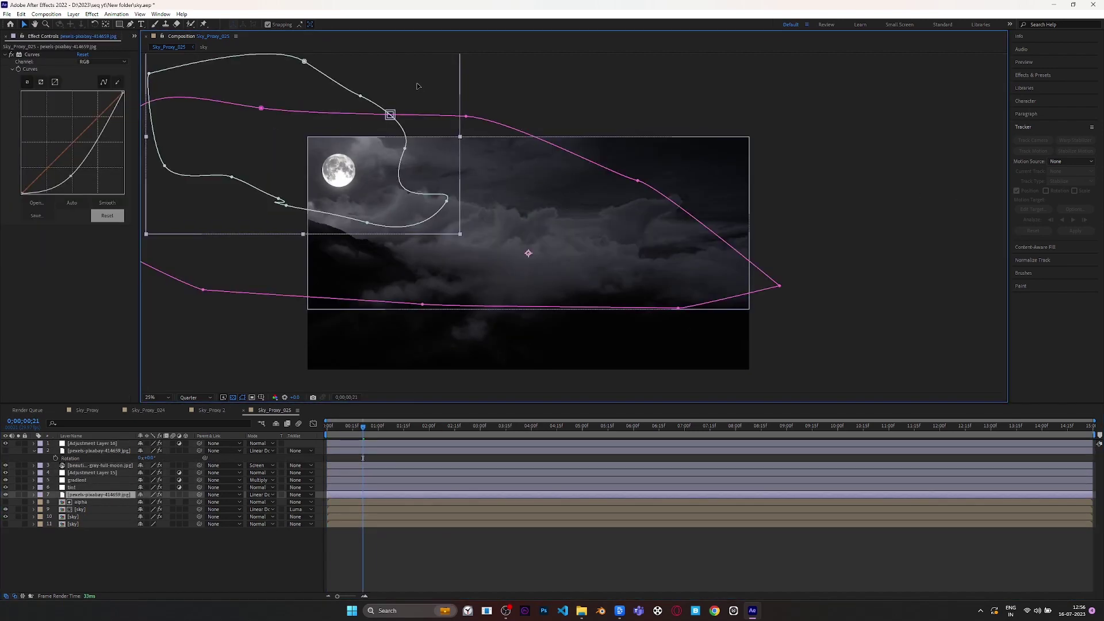
pyautogui.click(417, 86)
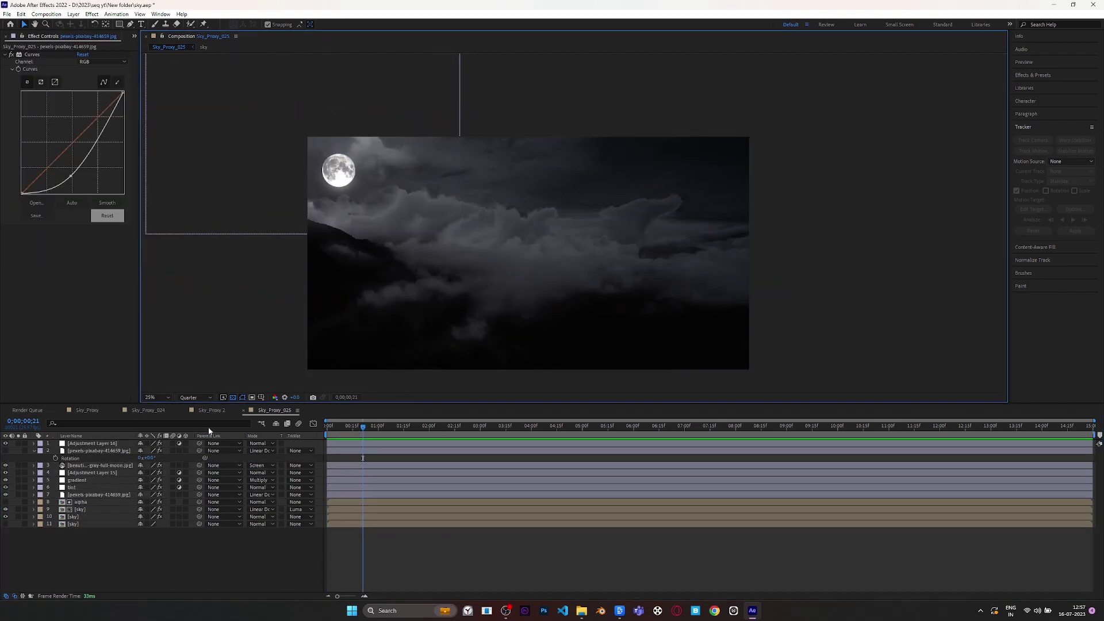
# Show the bottom sky layer and solo it on and off to compare the daytime original with the night version.
pyautogui.click(6, 523)
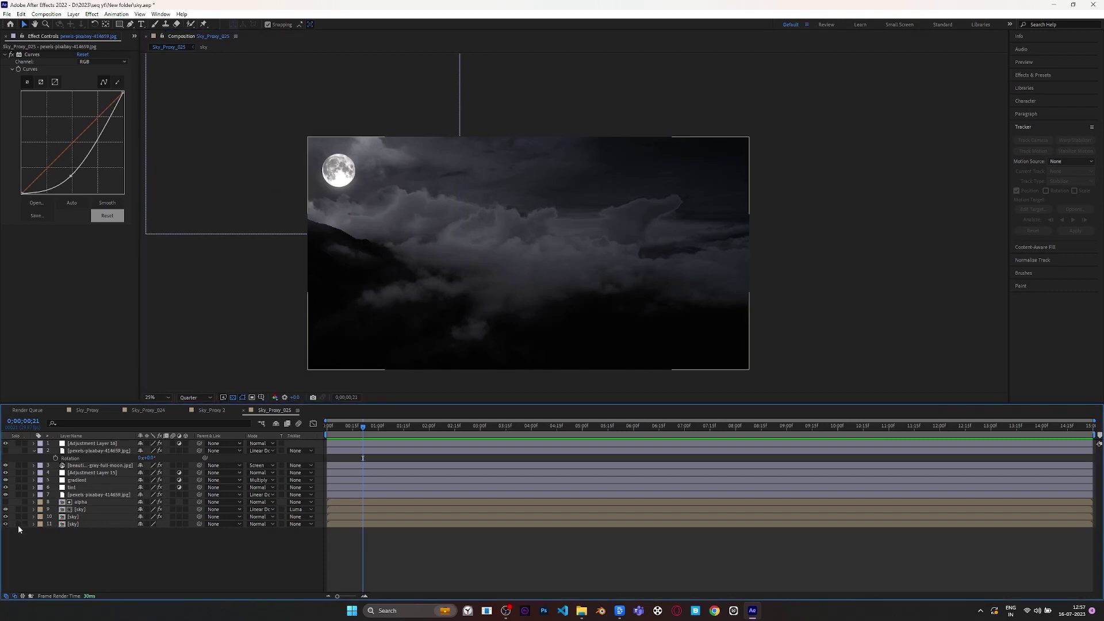
pyautogui.click(19, 525)
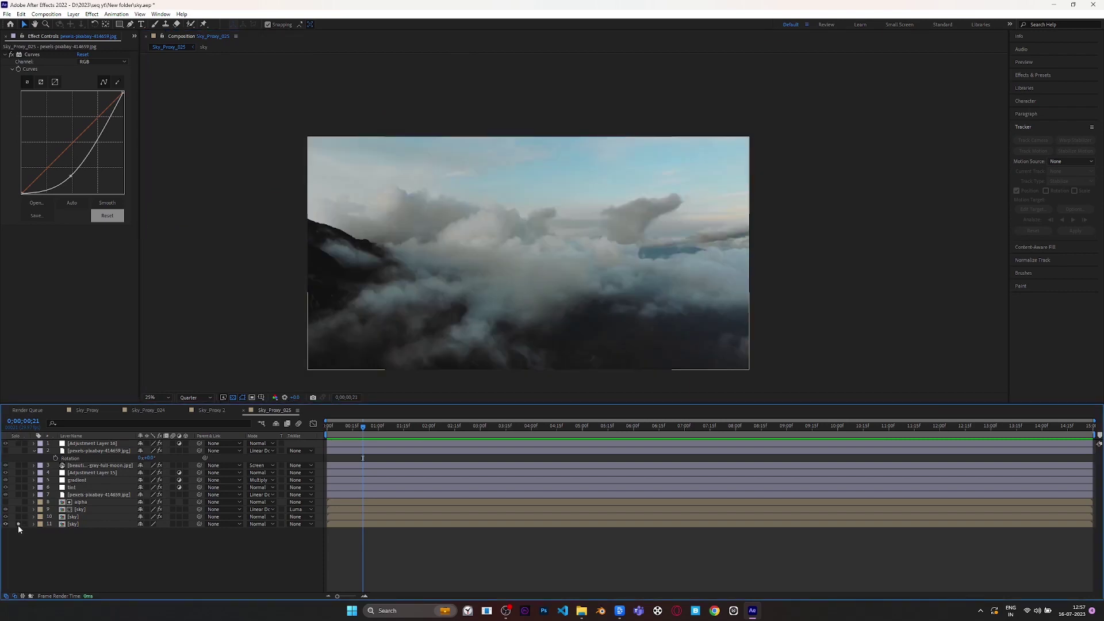
pyautogui.click(18, 525)
pyautogui.click(19, 525)
pyautogui.click(18, 525)
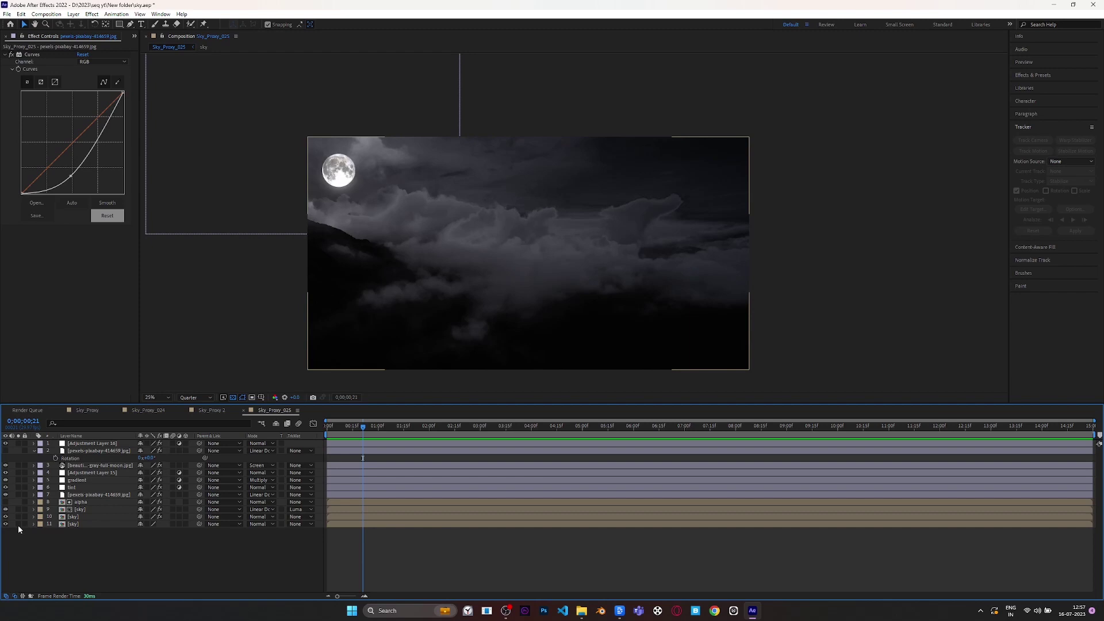
pyautogui.click(18, 525)
pyautogui.click(19, 525)
# In the sky composition, add the Sky_Proxy_[024-192].jpeg sequence below the cloud sky layer and hide cloud sky.
pyautogui.click(13, 36)
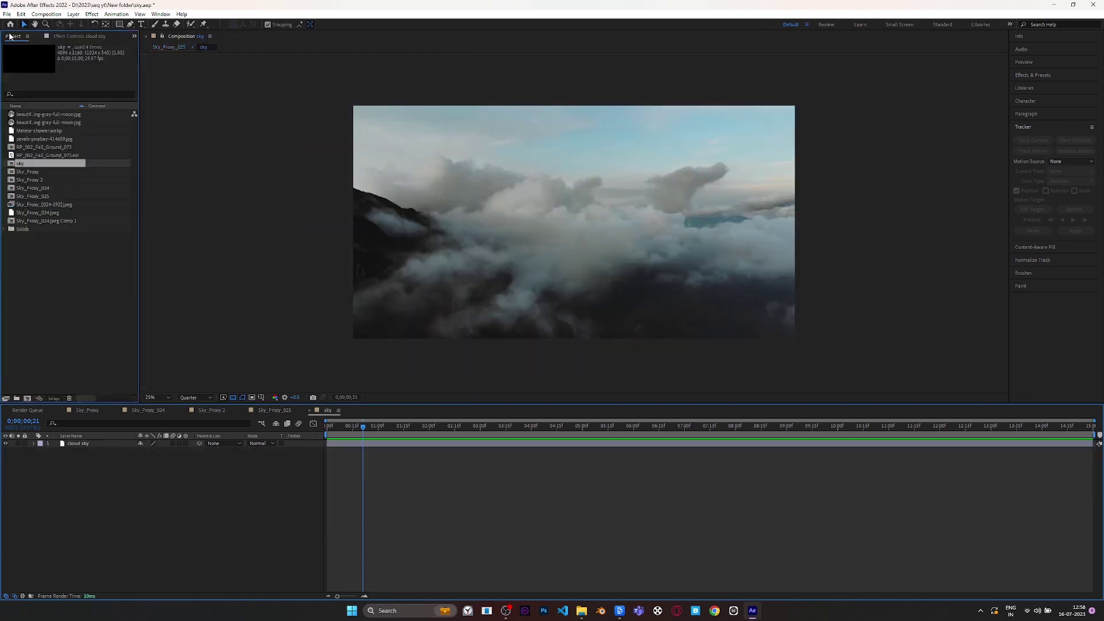
pyautogui.click(35, 205)
pyautogui.moveTo(56, 357); pyautogui.dragTo(54, 470)
pyautogui.click(6, 443)
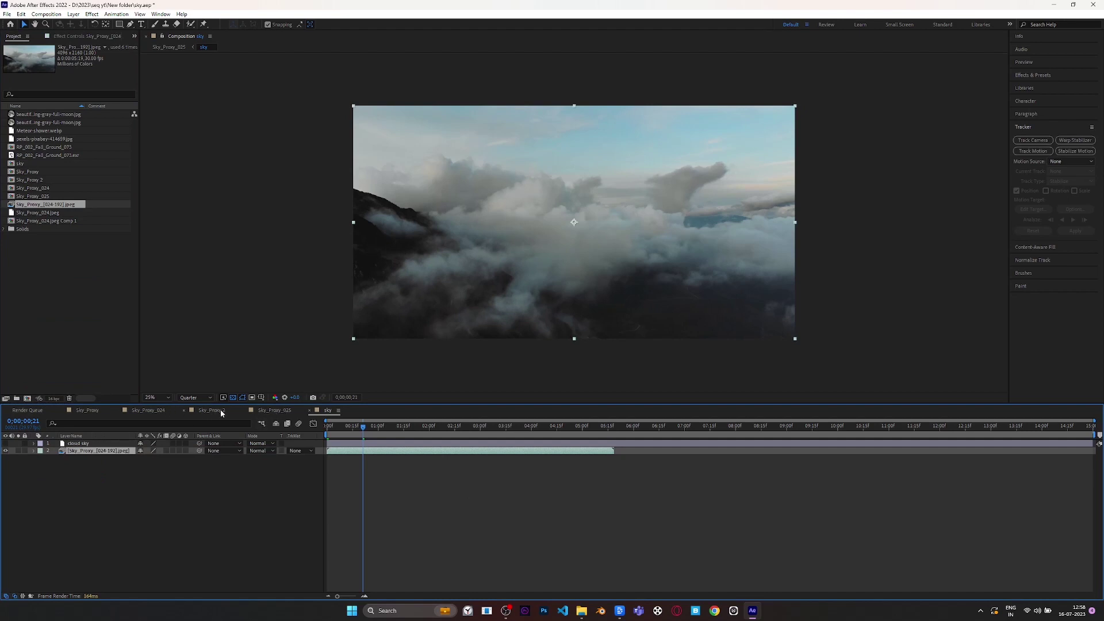
# Return to the Sky_Proxy_025 composition and preview roughly the first second of the night sky.
pyautogui.click(277, 412)
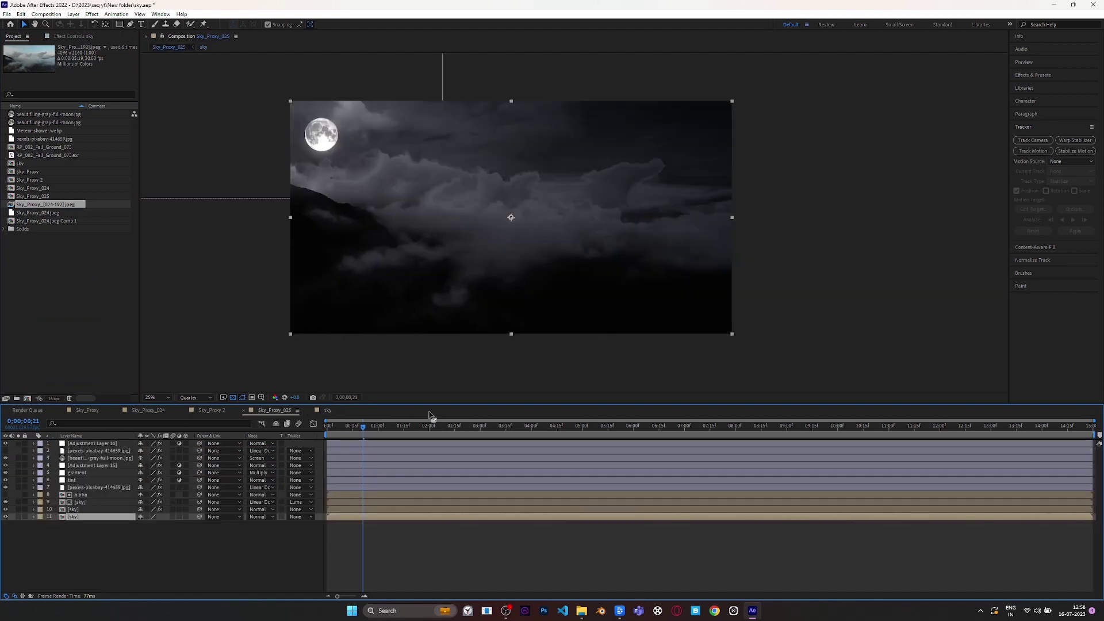
pyautogui.click(369, 426)
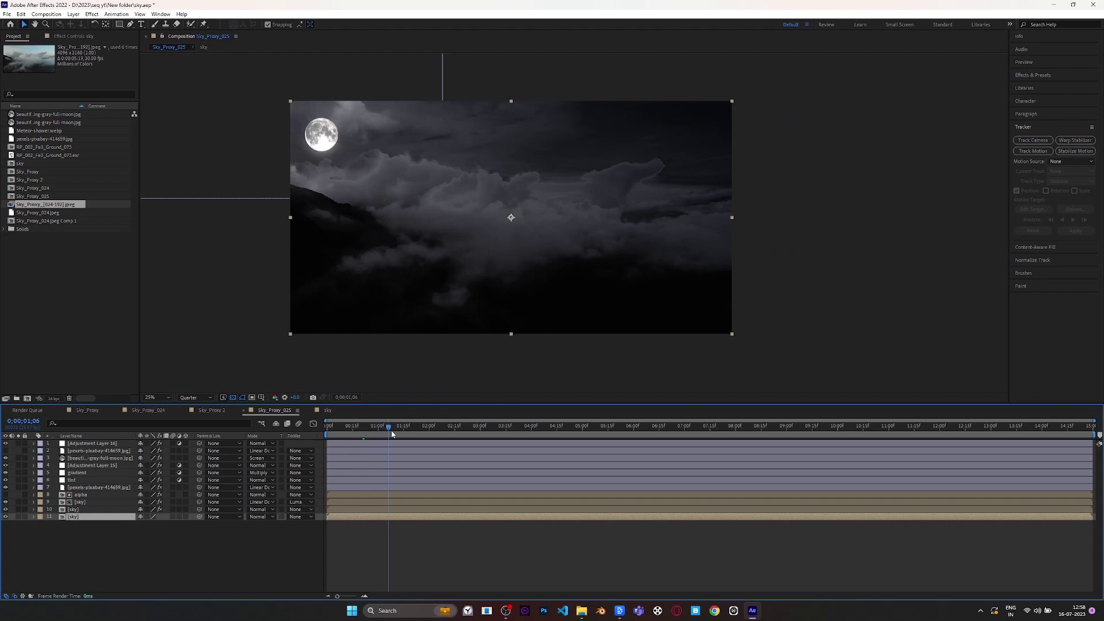
pyautogui.click(356, 430)
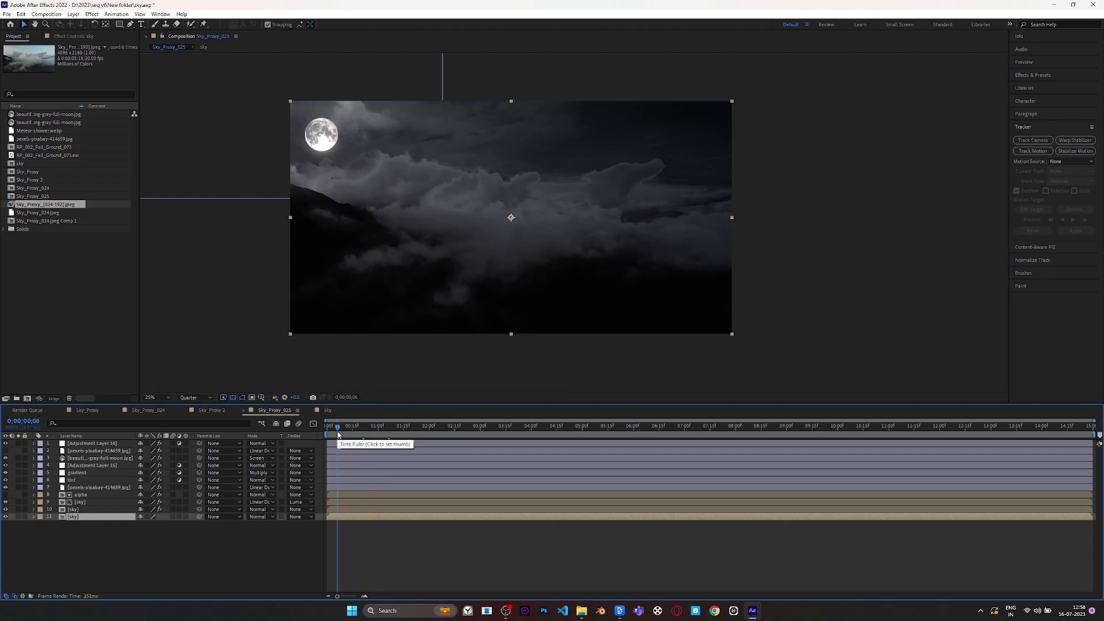
pyautogui.click(328, 432)
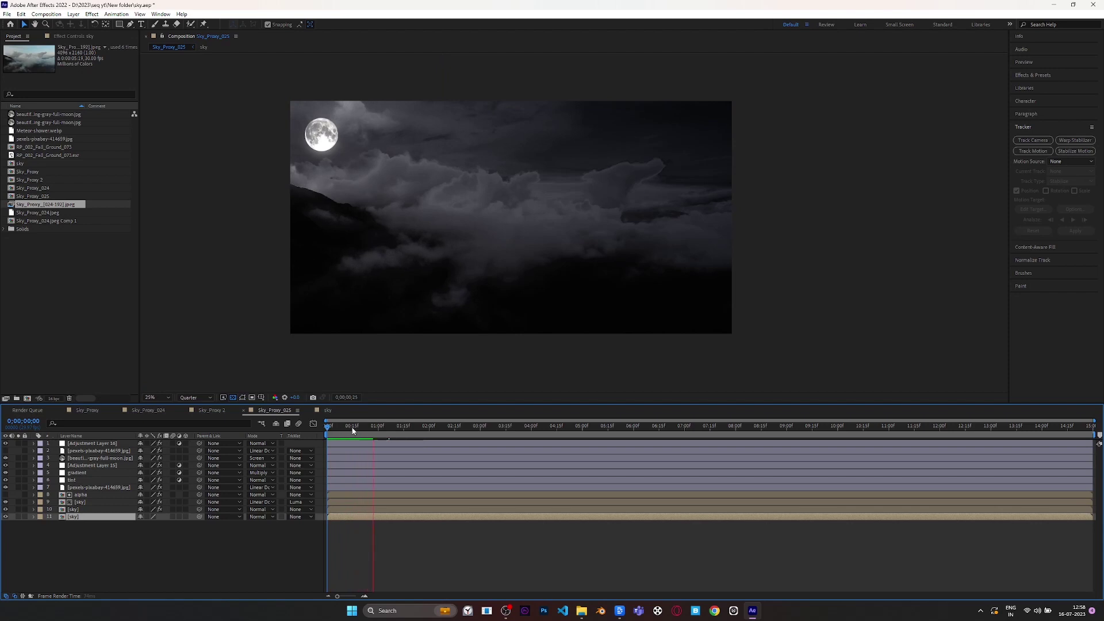
pyautogui.moveTo(352, 428)
pyautogui.mouseDown()
pyautogui.moveTo(322, 431)
pyautogui.moveTo(421, 430)
pyautogui.moveTo(325, 431)
pyautogui.moveTo(364, 432)
pyautogui.mouseUp()
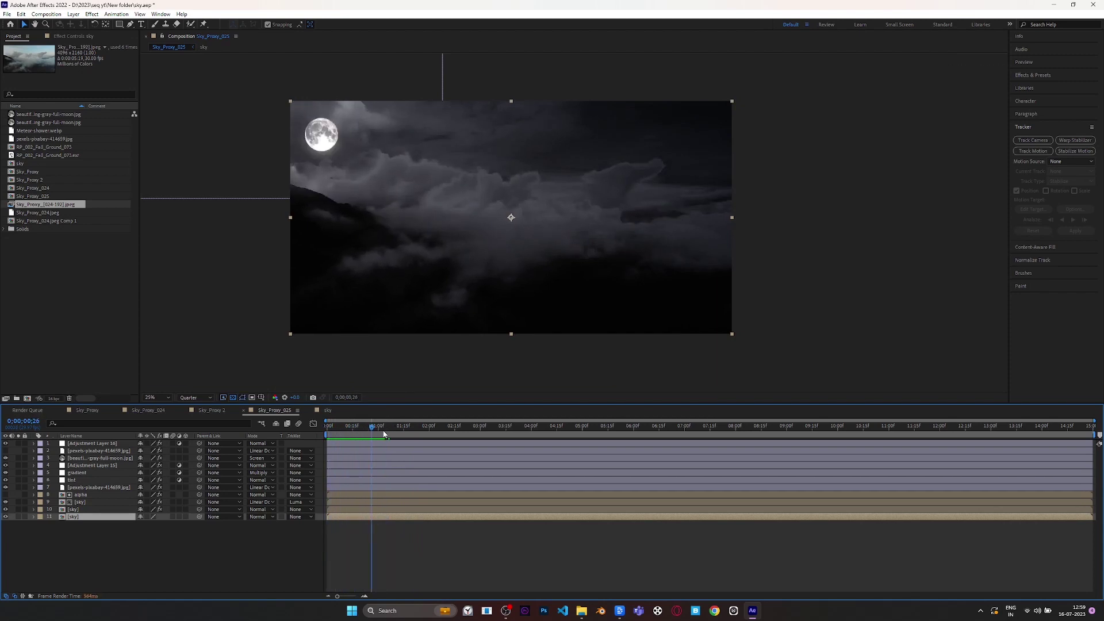
pyautogui.moveTo(384, 435)
pyautogui.mouseDown()
pyautogui.moveTo(396, 433)
pyautogui.moveTo(331, 436)
pyautogui.moveTo(391, 435)
pyautogui.moveTo(376, 439)
pyautogui.mouseUp()
pyautogui.moveTo(422, 73); pyautogui.dragTo(422, 80)
pyautogui.click(502, 73)
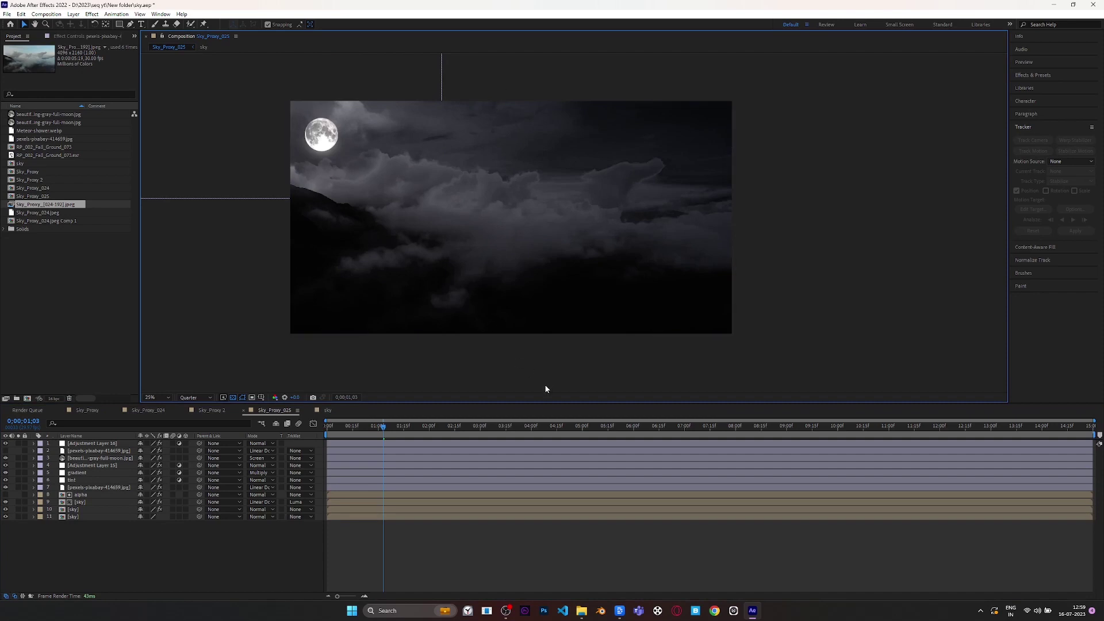